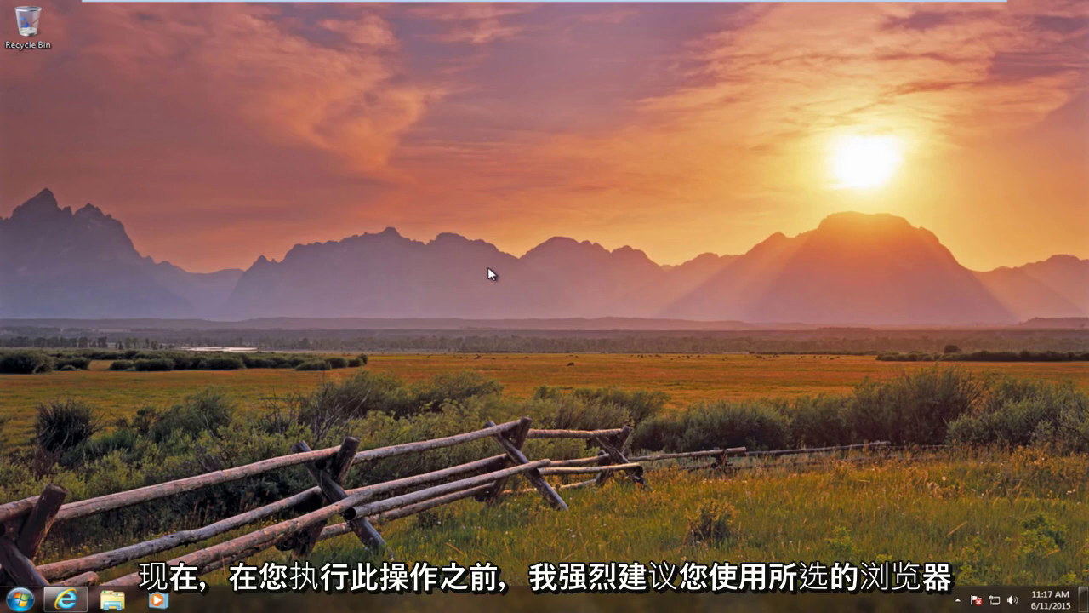
- Review and highlight the 16 GB free disk space requirement, then close Internet Explorer
{"action": "left_click", "coordinate": [64, 603]}
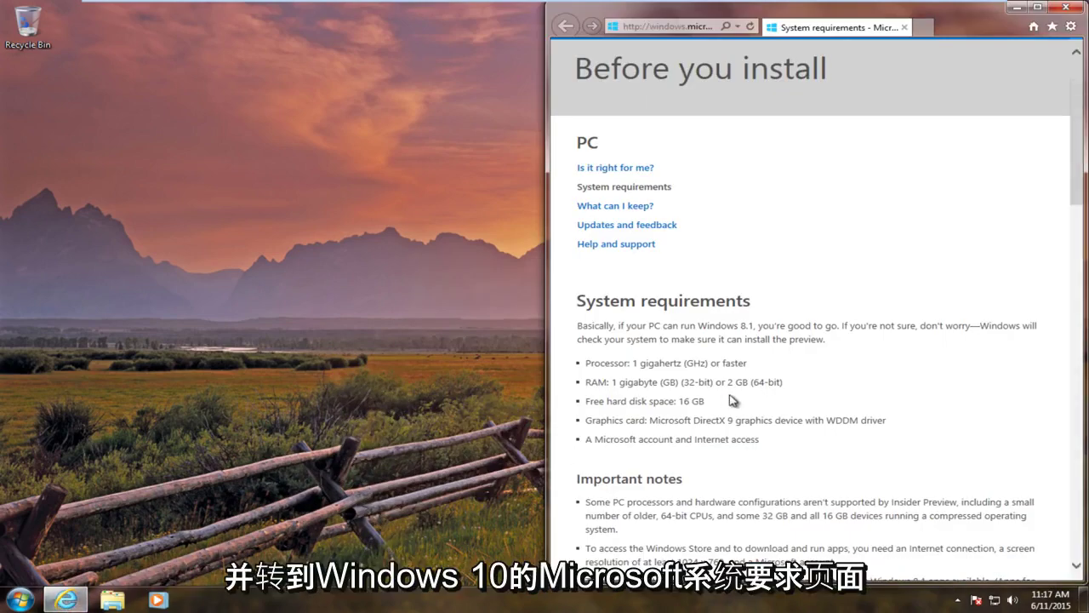
{"action": "scroll", "coordinate": [730, 400], "scroll_direction": "up", "scroll_amount": 1}
{"action": "scroll", "coordinate": [728, 387], "scroll_direction": "down", "scroll_amount": 2}
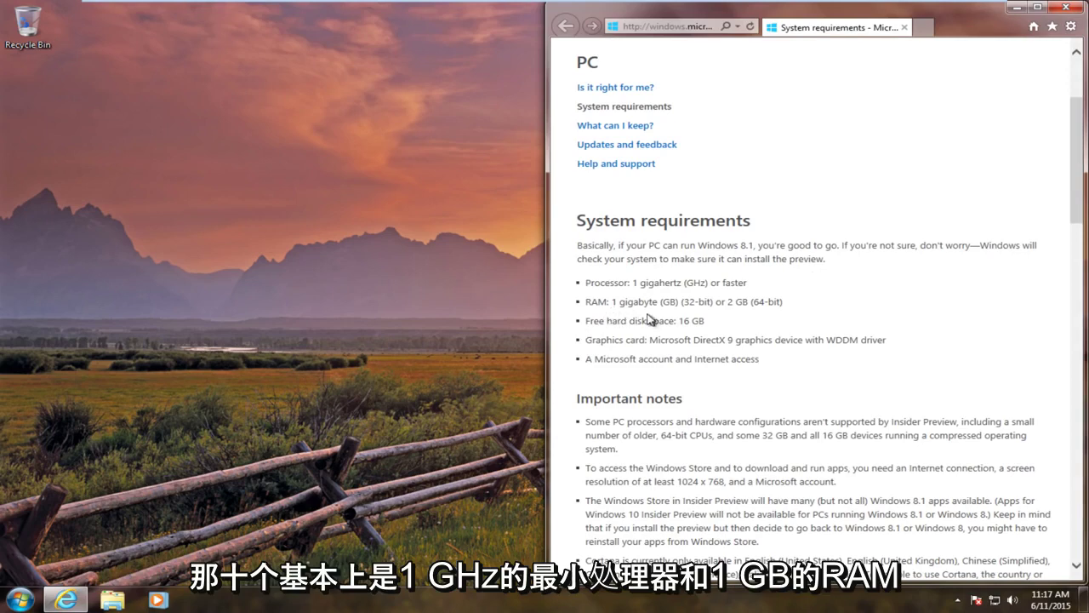
{"action": "left_click_drag", "start_coordinate": [720, 323], "coordinate": [589, 326]}
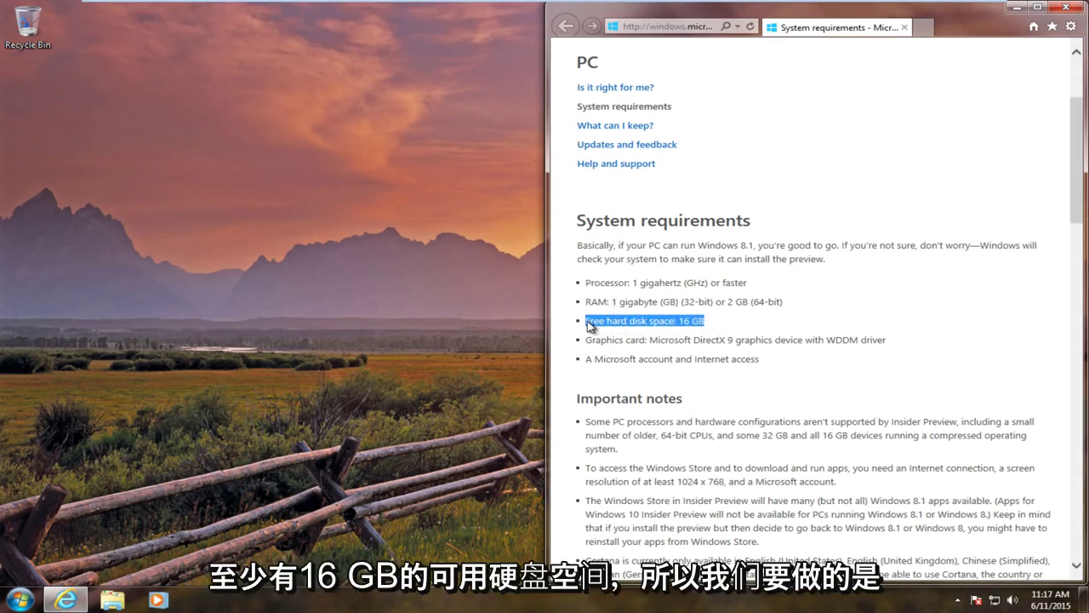
{"action": "left_click", "coordinate": [1062, 7]}
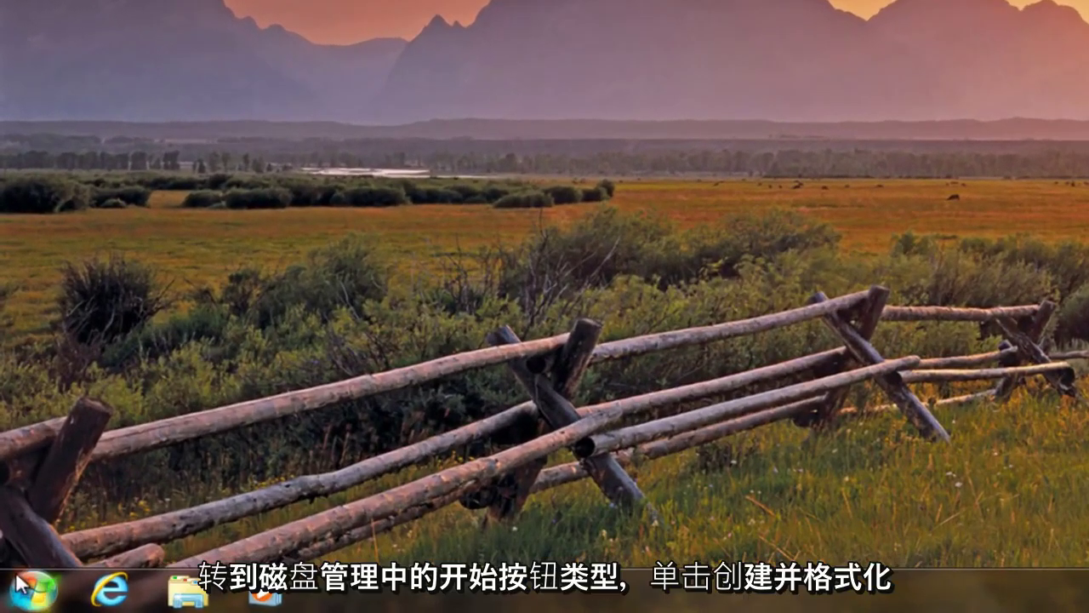
- Search the Start menu for 'disk mana' to find the disk partitioning tool
{"action": "left_click", "coordinate": [20, 587]}
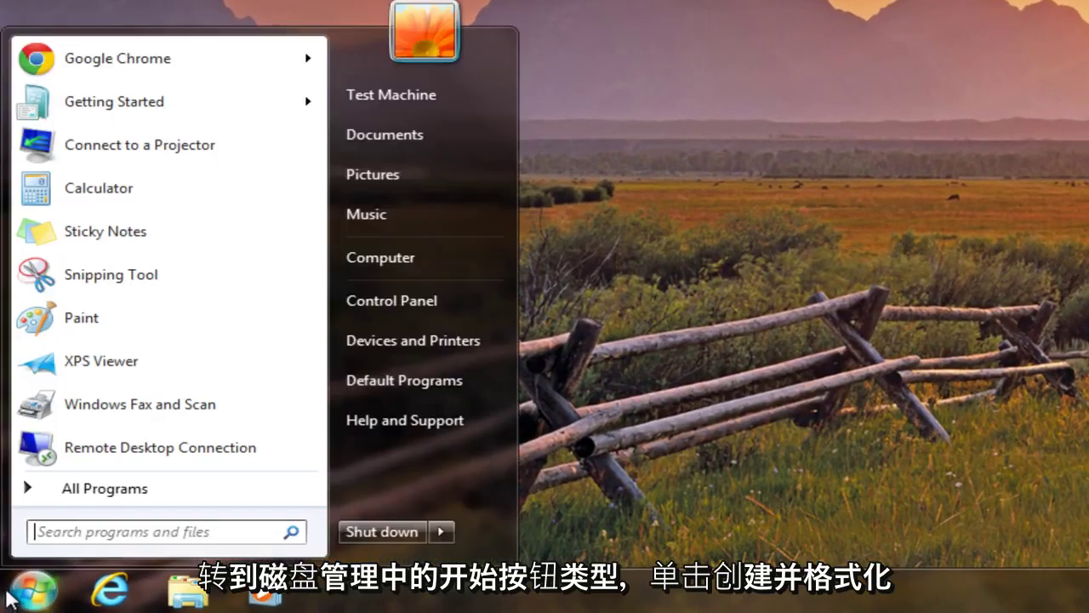
{"action": "type", "text": "disk"}
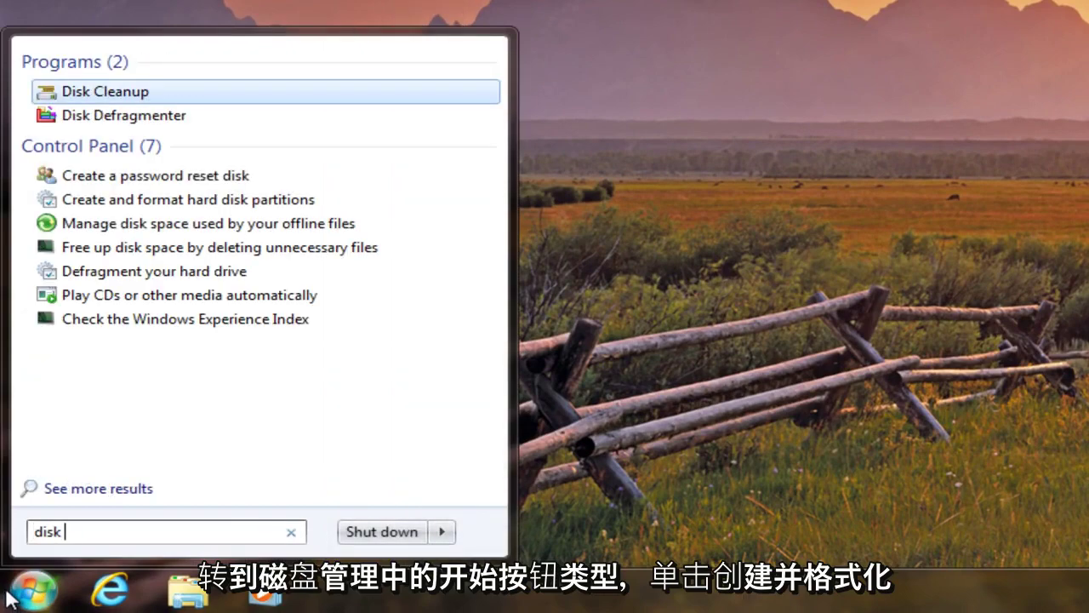
{"action": "type", "text": " mana"}
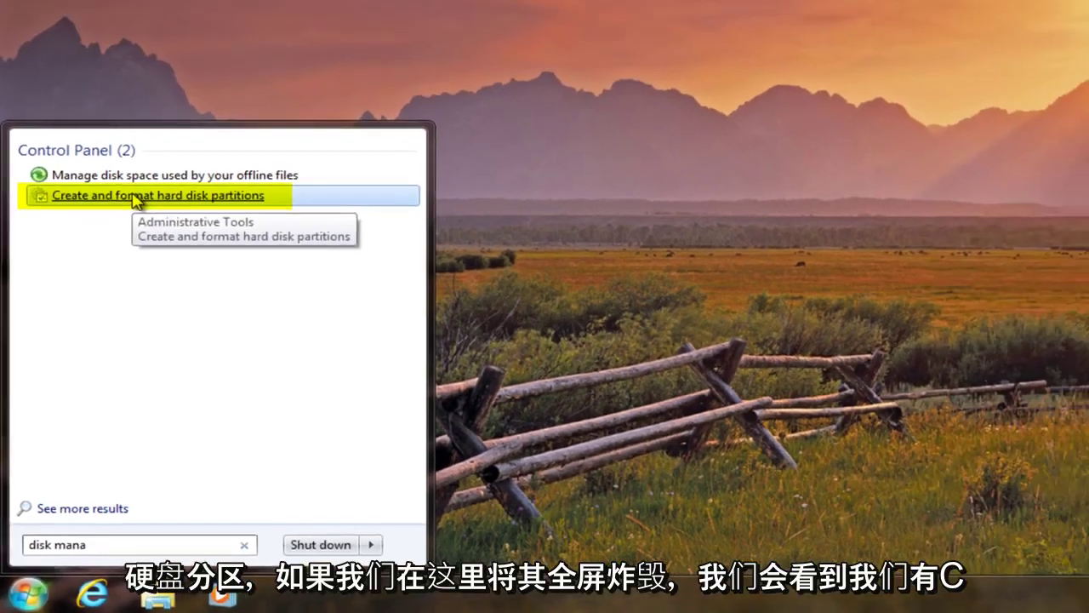
- Open Disk Management full-screen and choose Shrink Volume on the C: partition
{"action": "left_click", "coordinate": [162, 120]}
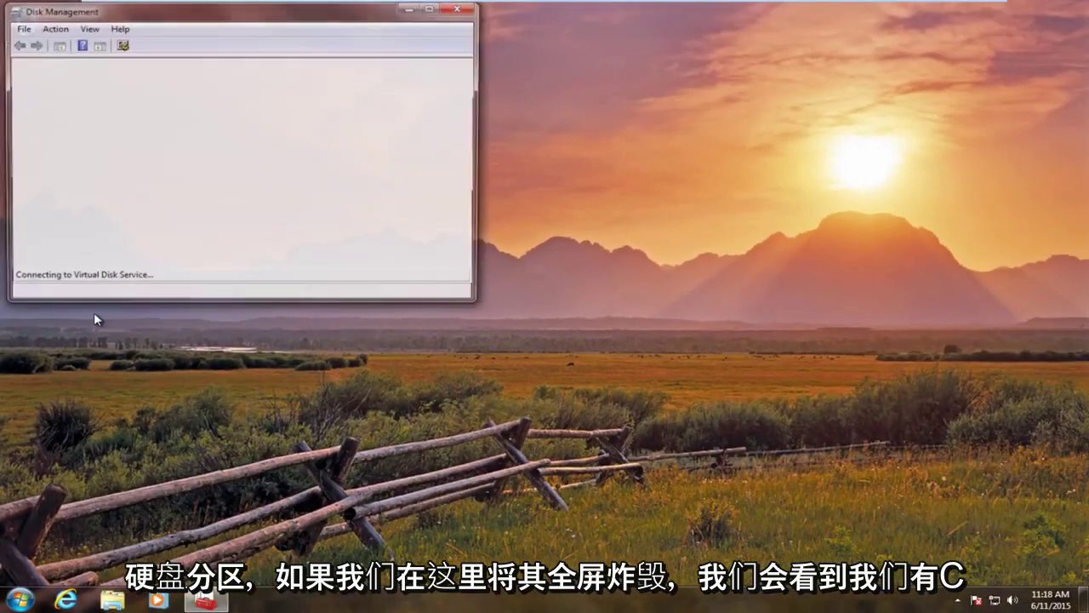
{"action": "left_click", "coordinate": [433, 7]}
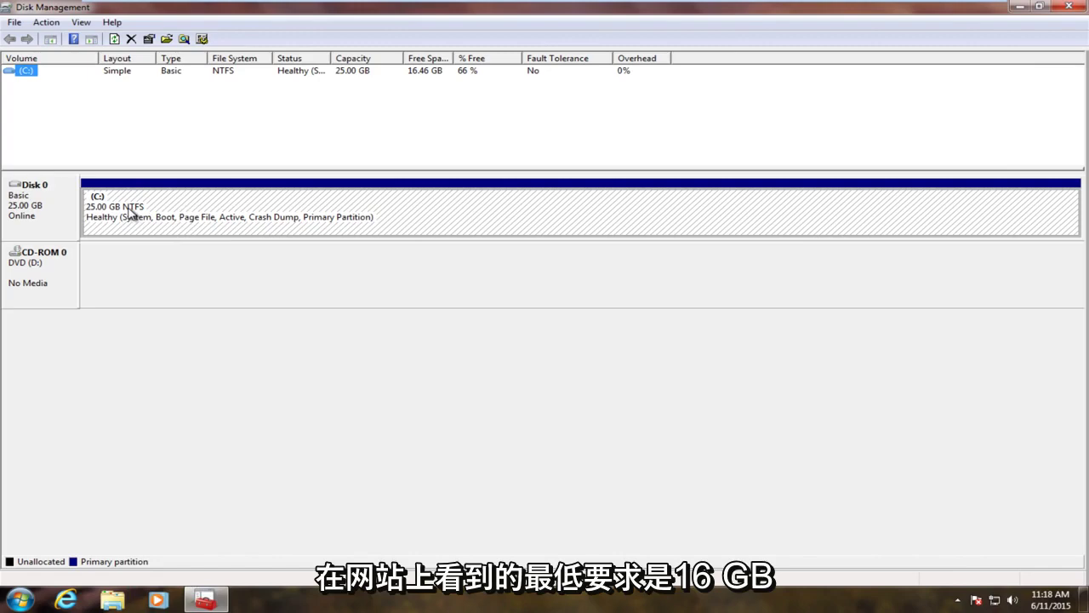
{"action": "left_click", "coordinate": [128, 213]}
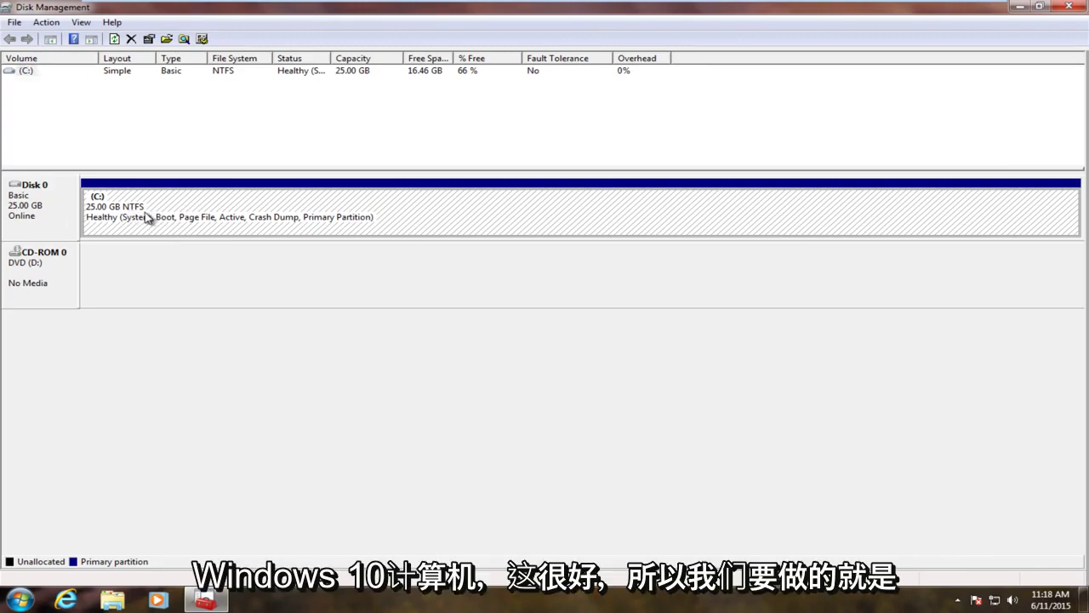
{"action": "right_click", "coordinate": [134, 209]}
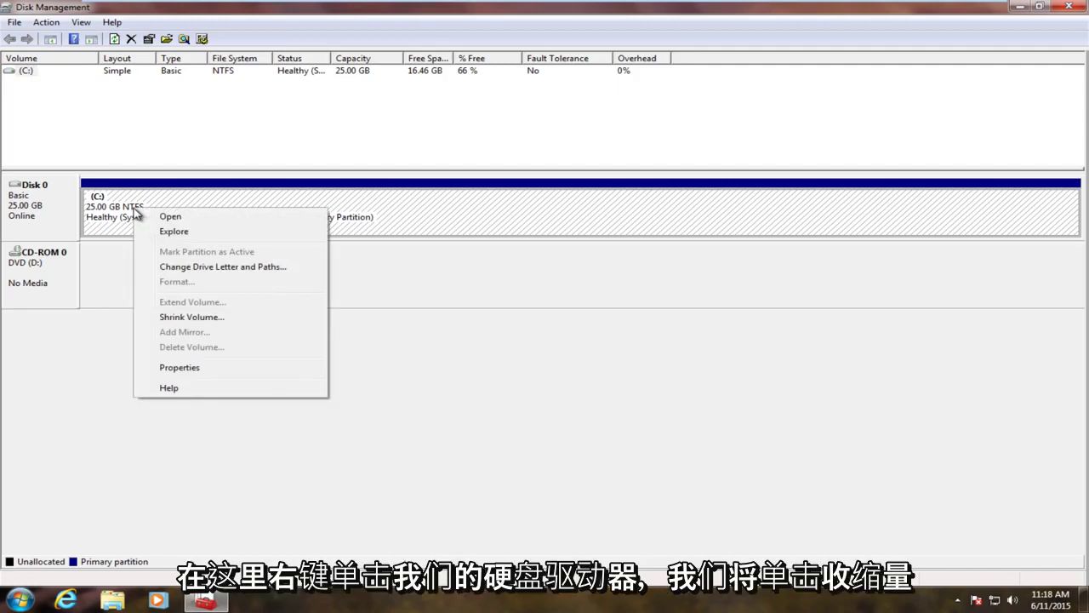
{"action": "left_click", "coordinate": [179, 317]}
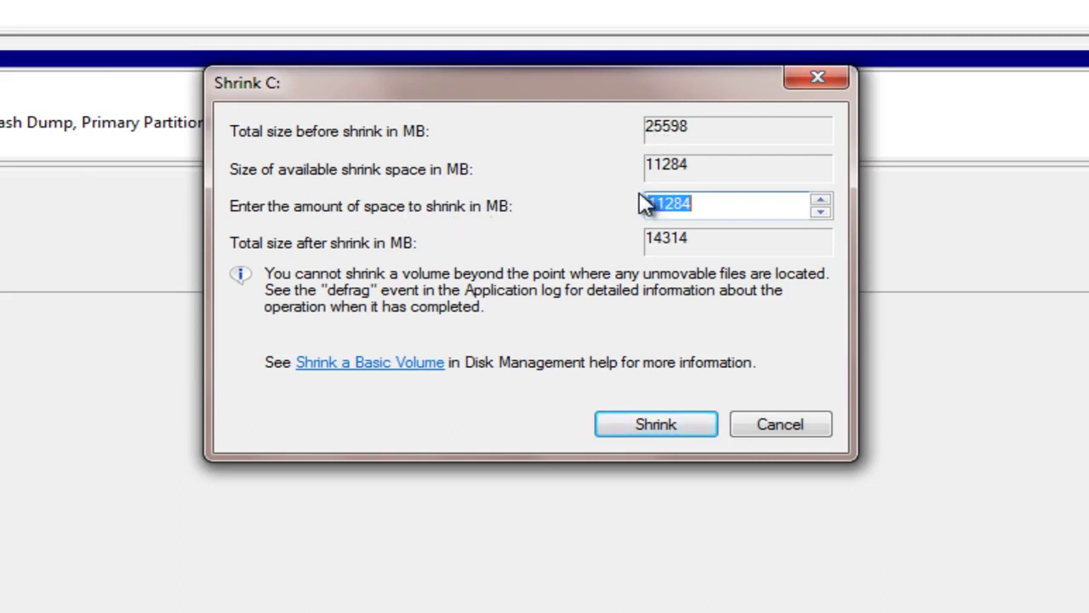
- Compute 16 × 1024 in Calculator and enter 7000 MB as the C: shrink amount
{"action": "key", "text": "BackSpace"}
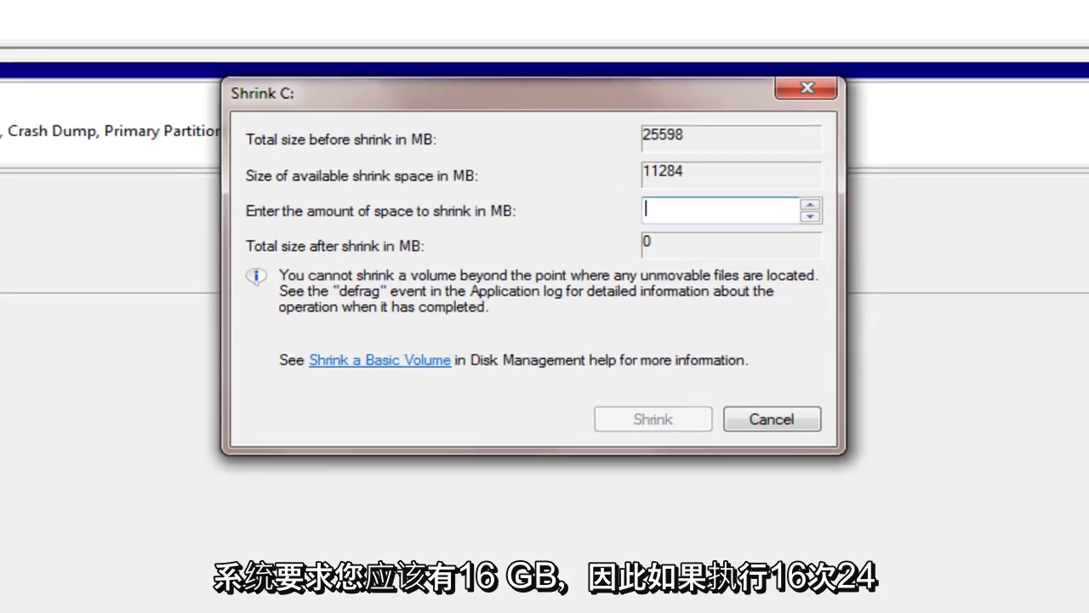
{"action": "key", "text": "super"}
{"action": "type", "text": "calc"}
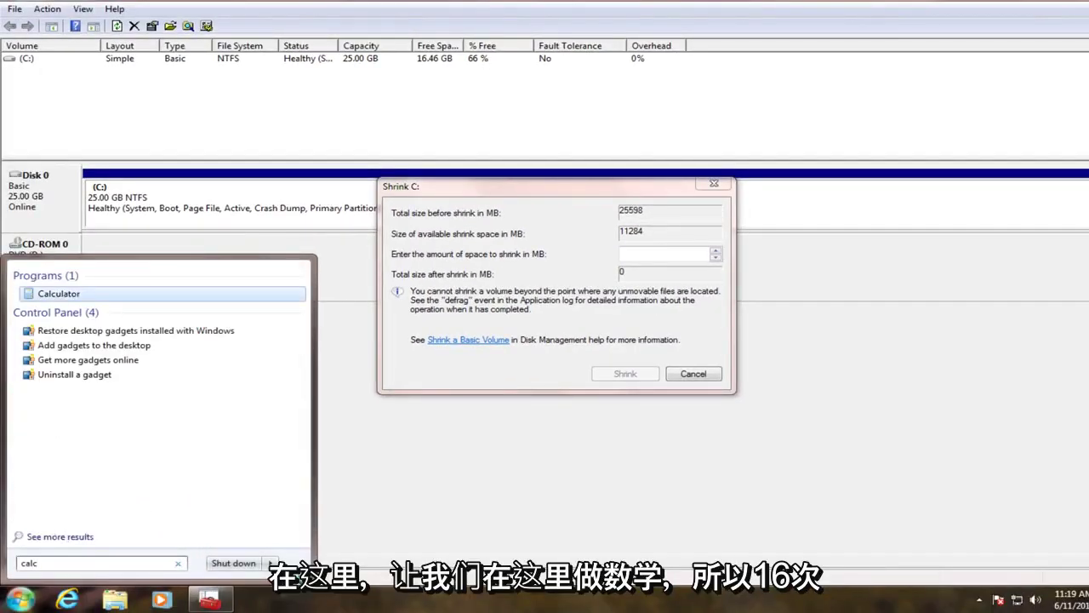
{"action": "key", "text": "Return"}
{"action": "type", "text": "16 "}
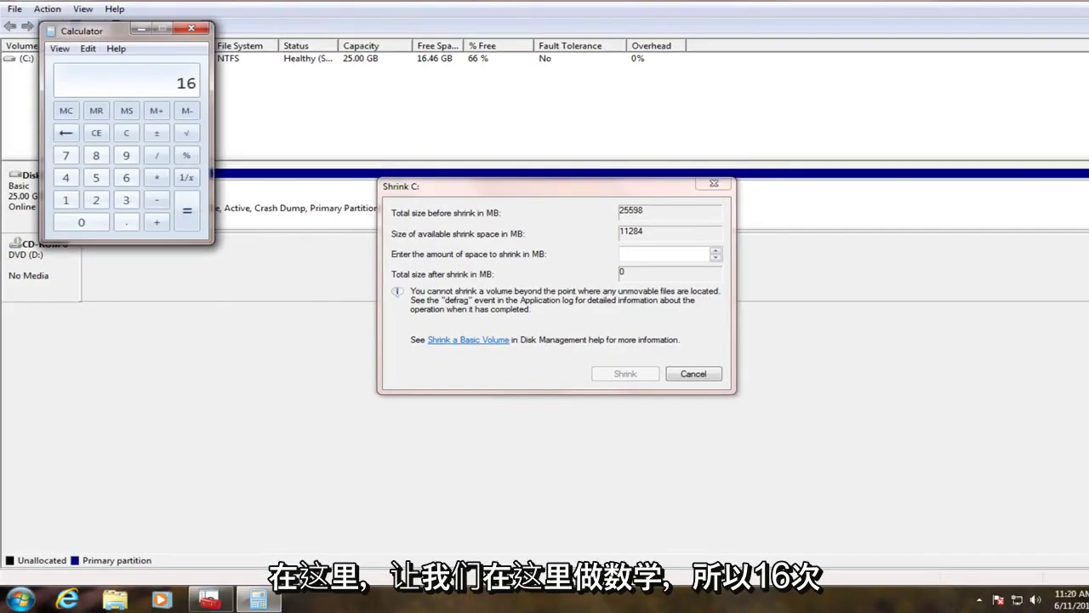
{"action": "type", "text": "* 10"}
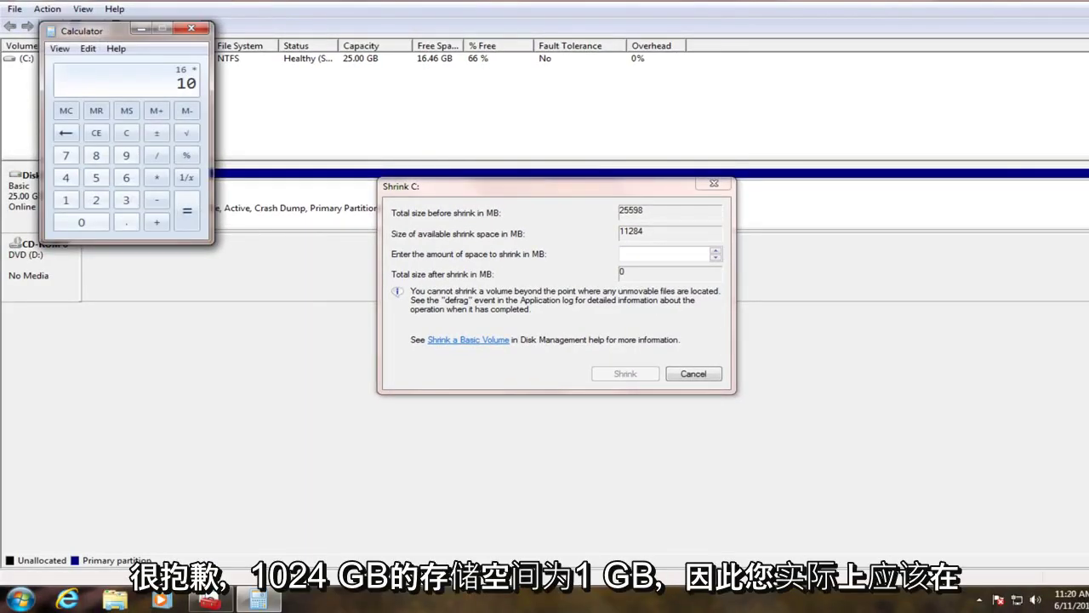
{"action": "type", "text": "24"}
{"action": "key", "text": "Return"}
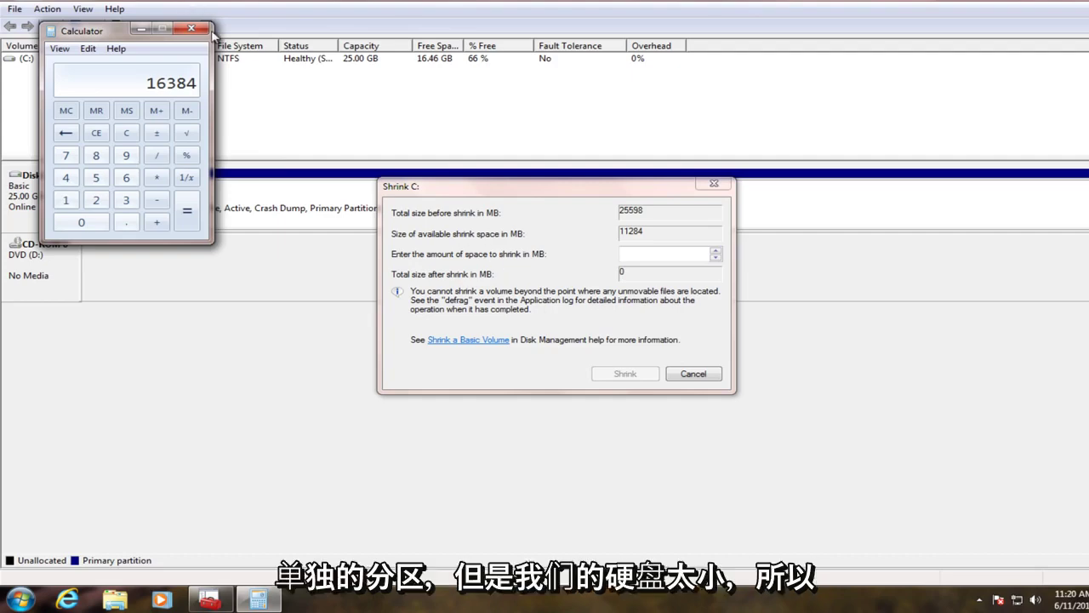
{"action": "left_click", "coordinate": [625, 250]}
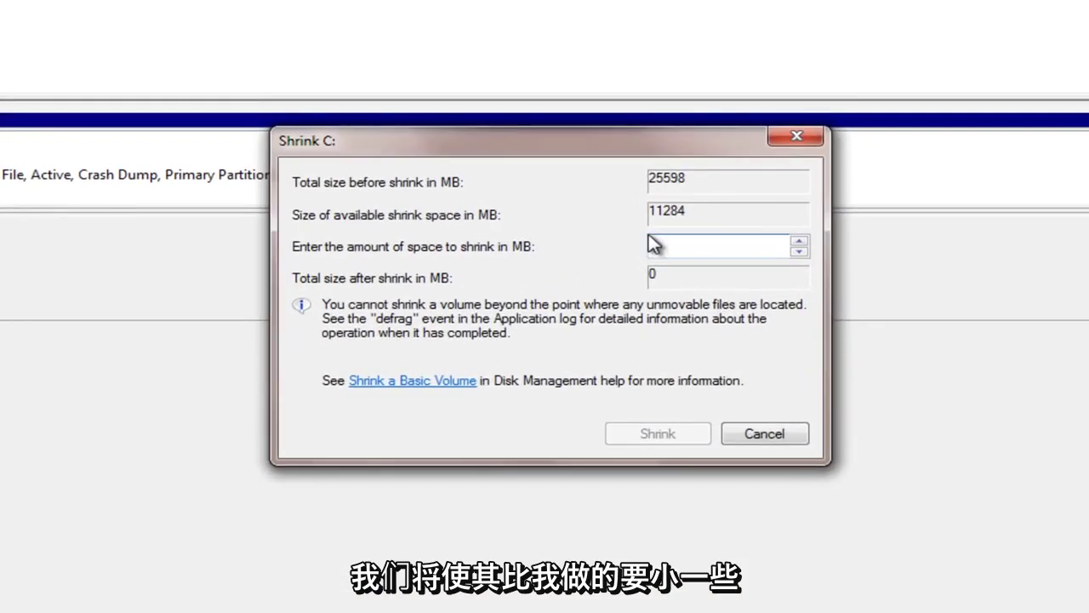
{"action": "type", "text": "7000"}
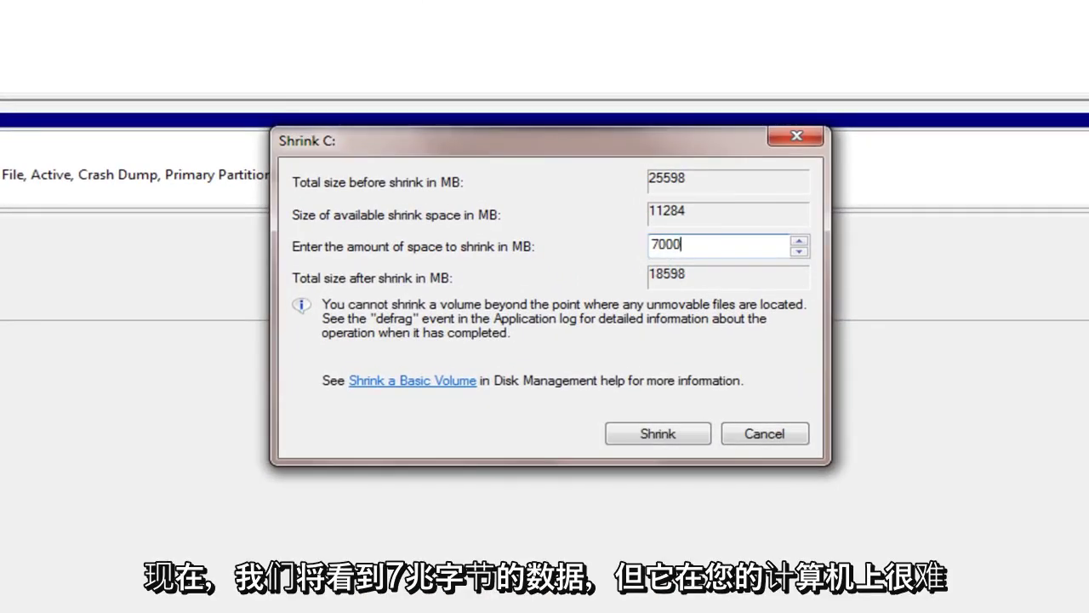
- Apply the 7000 MB shrink, inspect the new 6.84 GB unallocated block, and close Disk Management
{"action": "left_click", "coordinate": [656, 436]}
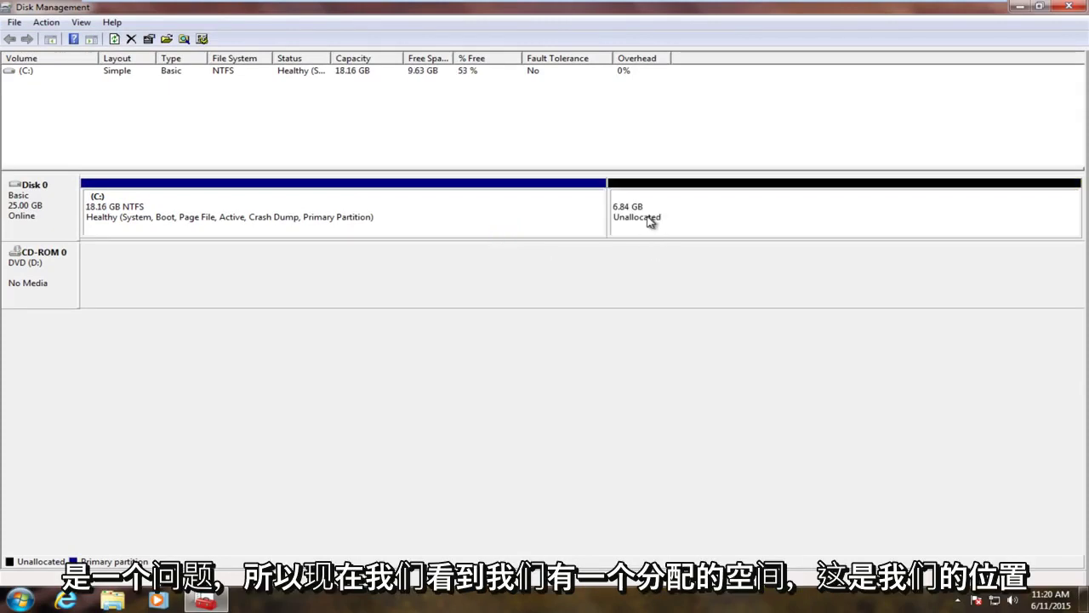
{"action": "left_click", "coordinate": [649, 219]}
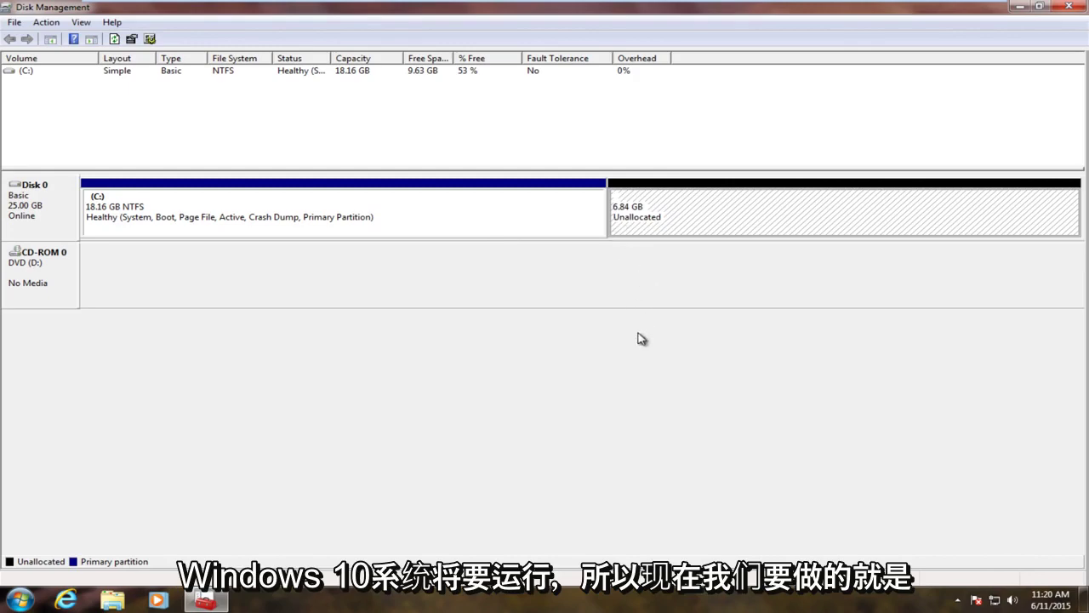
{"action": "left_click", "coordinate": [1067, 7]}
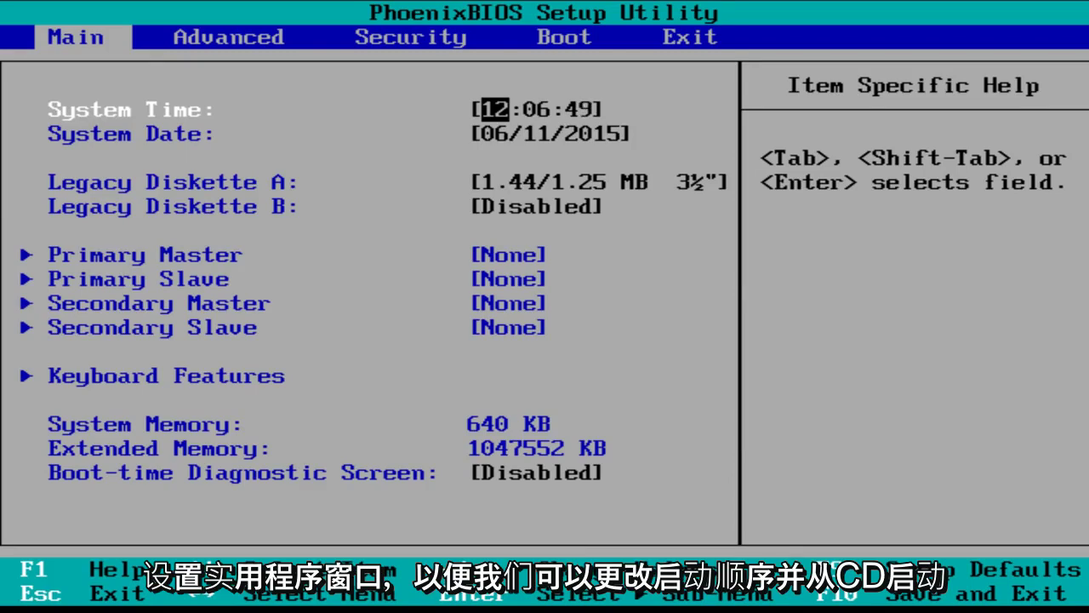
- Move CD-ROM Drive to the top of the BIOS boot order, then save and restart
{"action": "key", "text": "Right"}
{"action": "key", "text": "Right"}
{"action": "key", "text": "Right"}
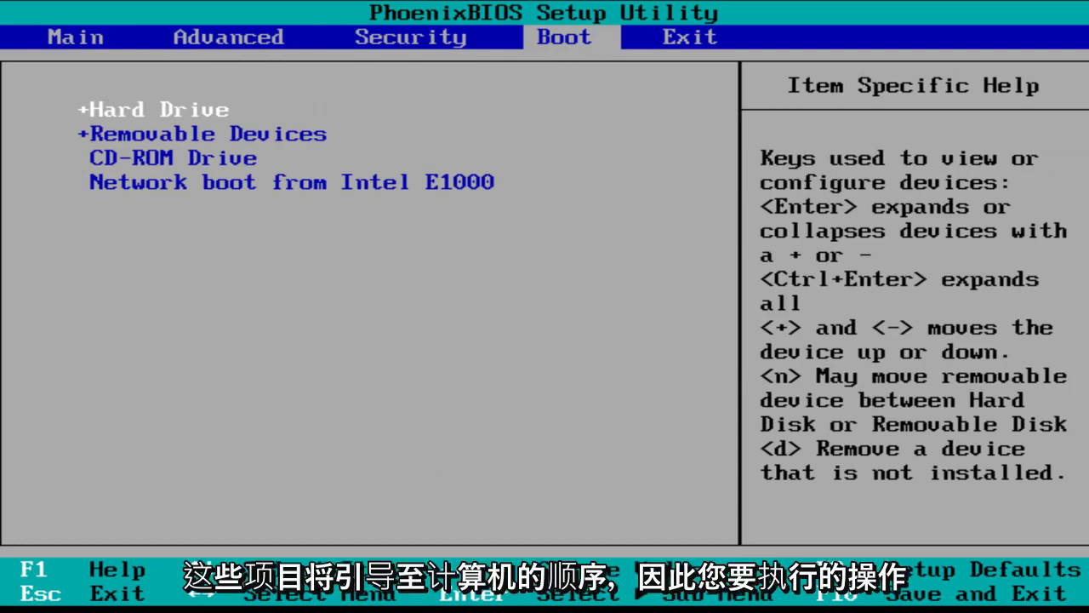
{"action": "key", "text": "Down"}
{"action": "key", "text": "Down"}
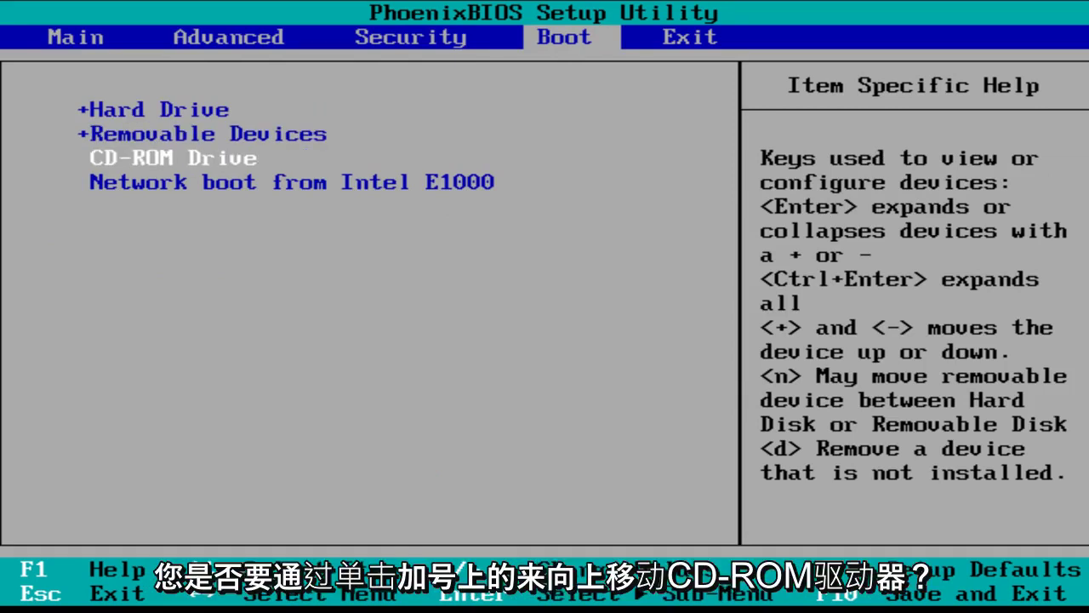
{"action": "key", "text": "plus"}
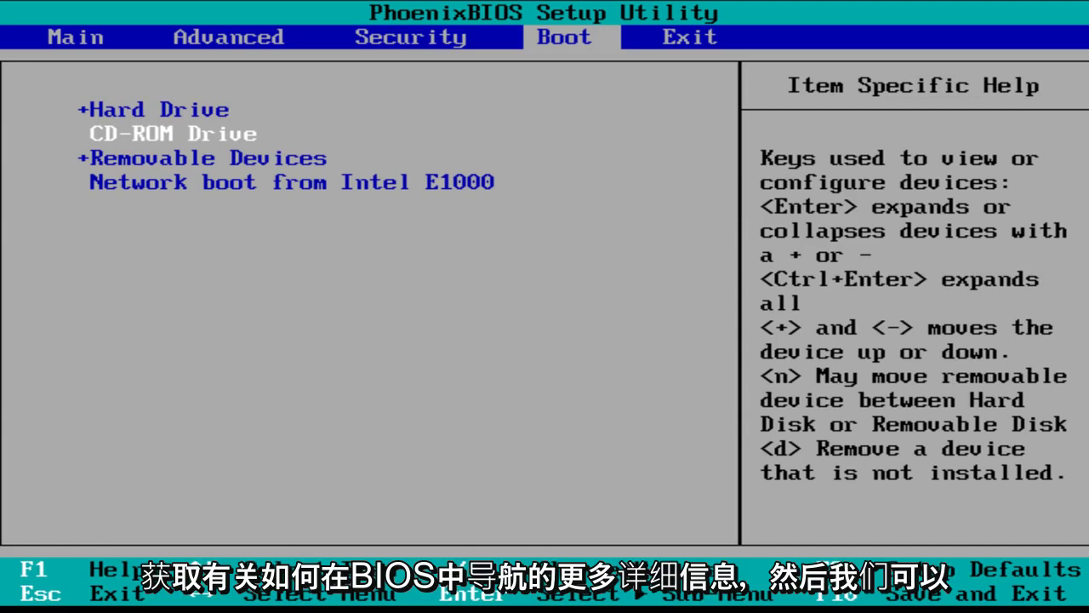
{"action": "key", "text": "plus"}
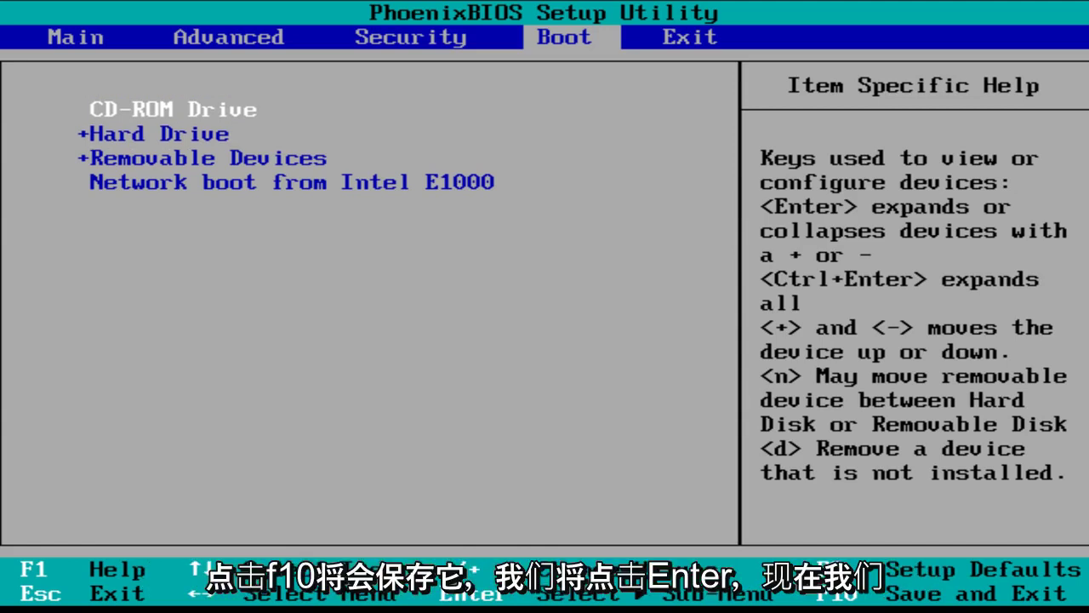
{"action": "key", "text": "F10"}
{"action": "key", "text": "Return"}
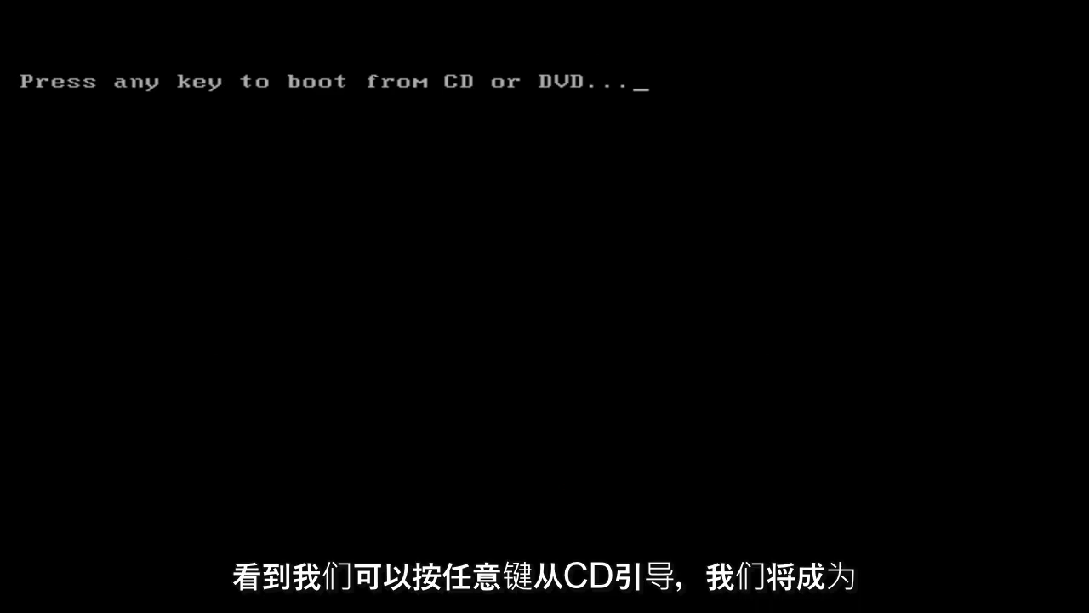
- Boot from the Windows installation disc at the boot-from-CD prompt
{"action": "key", "text": "Return"}
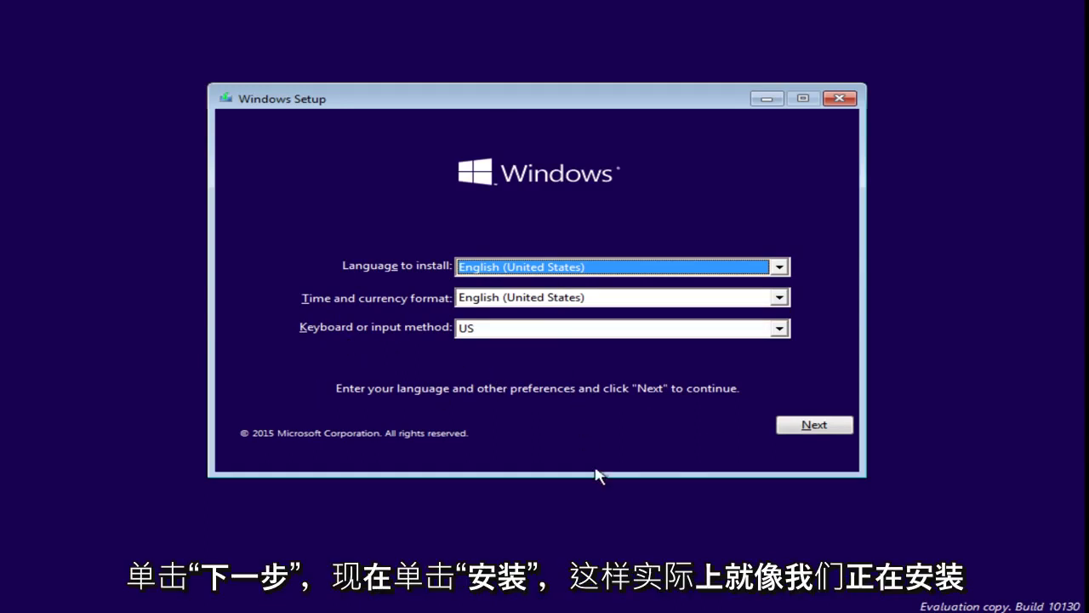
- Keep English (United States) with a US keyboard and start the Windows installation
{"action": "left_click", "coordinate": [778, 428]}
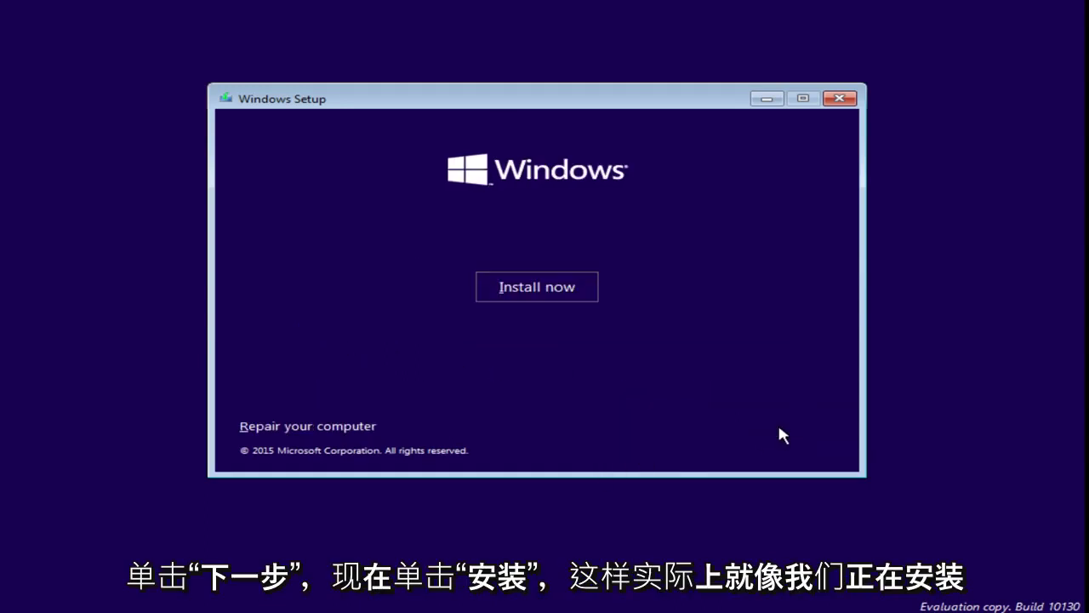
{"action": "left_click", "coordinate": [548, 298]}
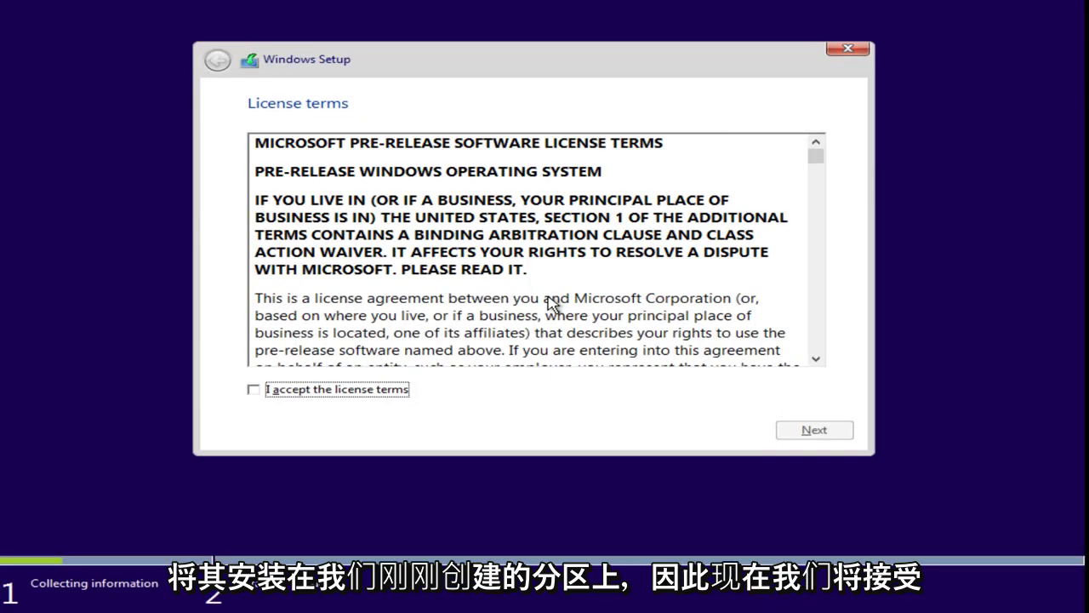
- Accept the license terms and choose the Custom: Install Windows only (advanced) option
{"action": "left_click", "coordinate": [375, 390]}
{"action": "left_click", "coordinate": [815, 432]}
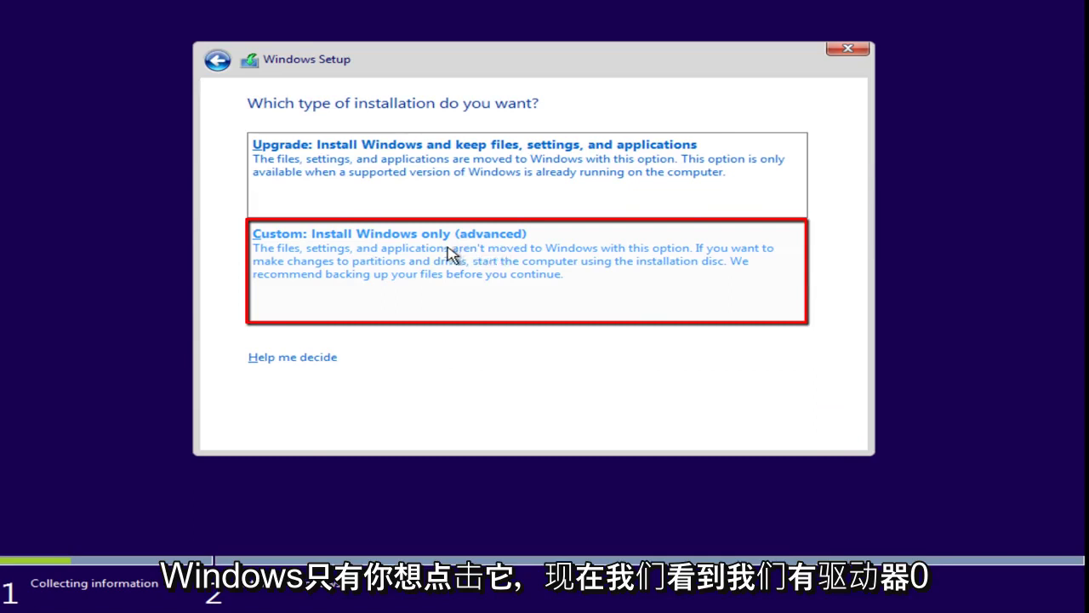
{"action": "left_click", "coordinate": [417, 267]}
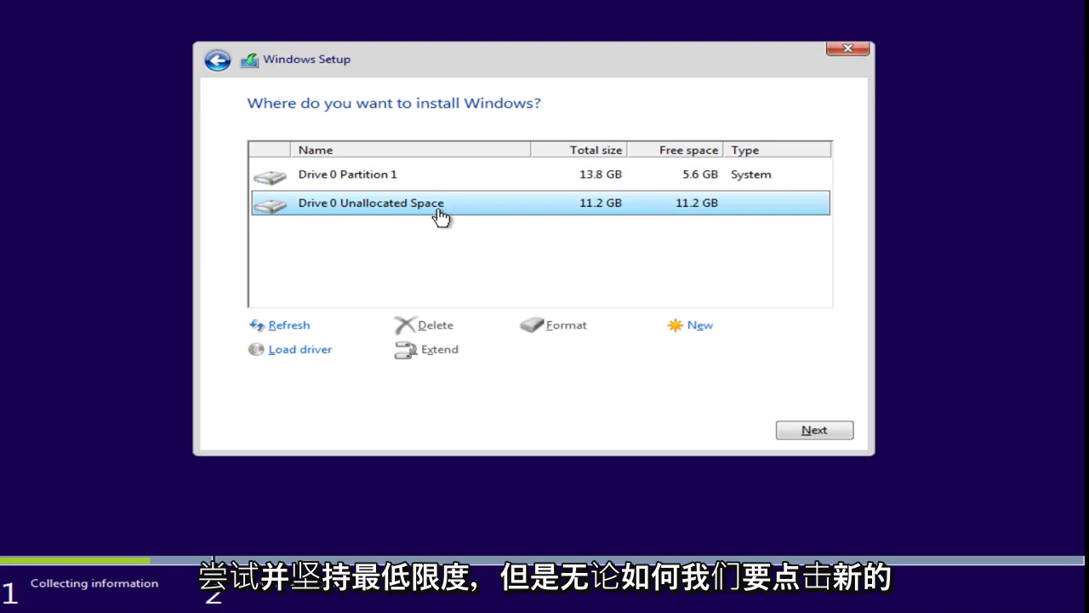
- Create an 11454 MB partition in the unallocated space and install Windows onto Partition 2
{"action": "left_click", "coordinate": [690, 332]}
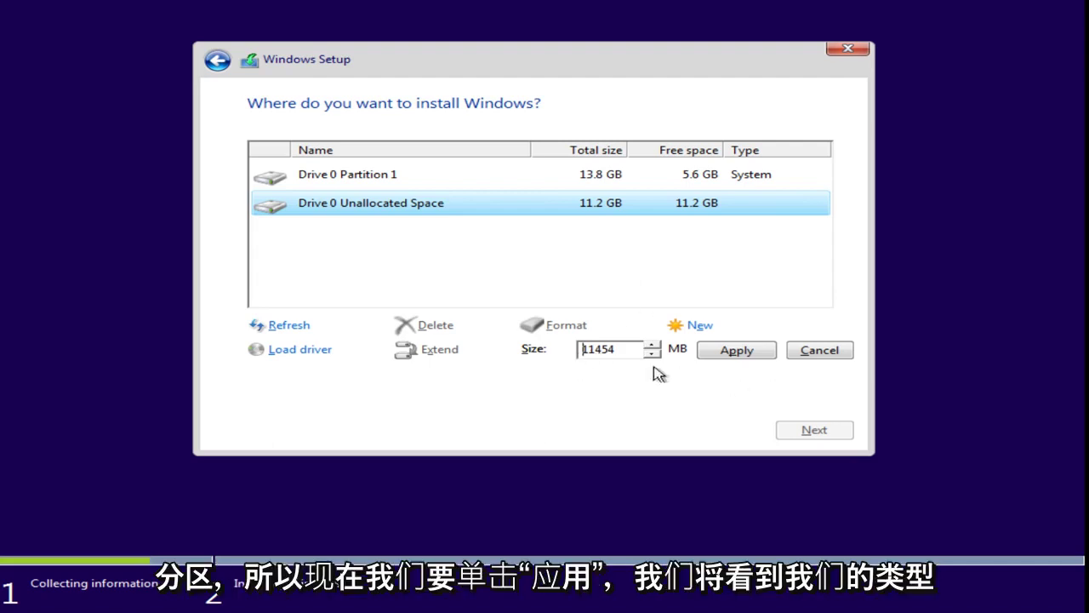
{"action": "left_click", "coordinate": [735, 353]}
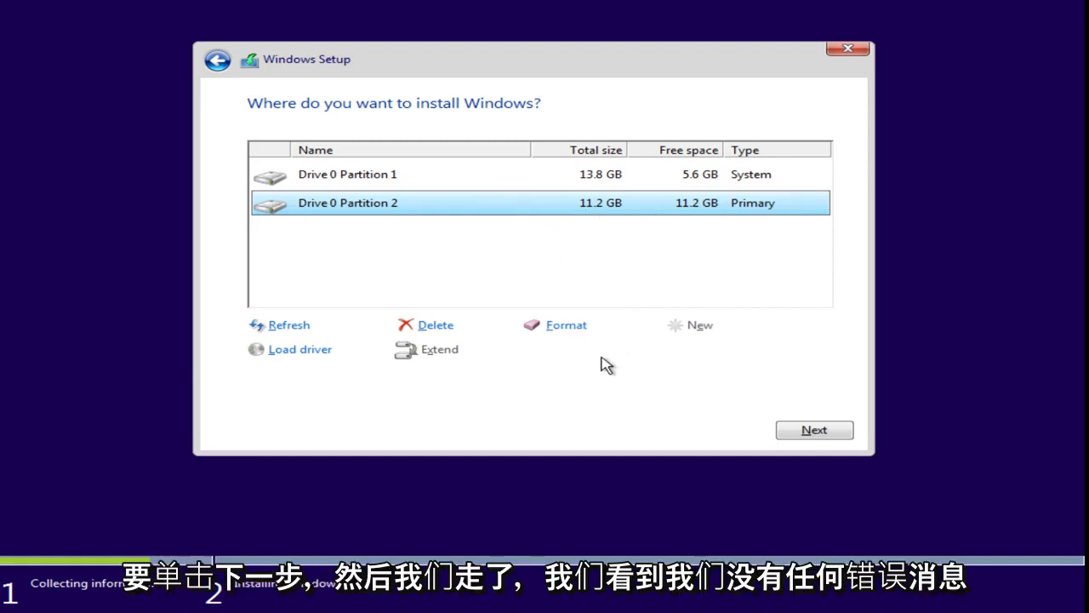
{"action": "left_click", "coordinate": [807, 432]}
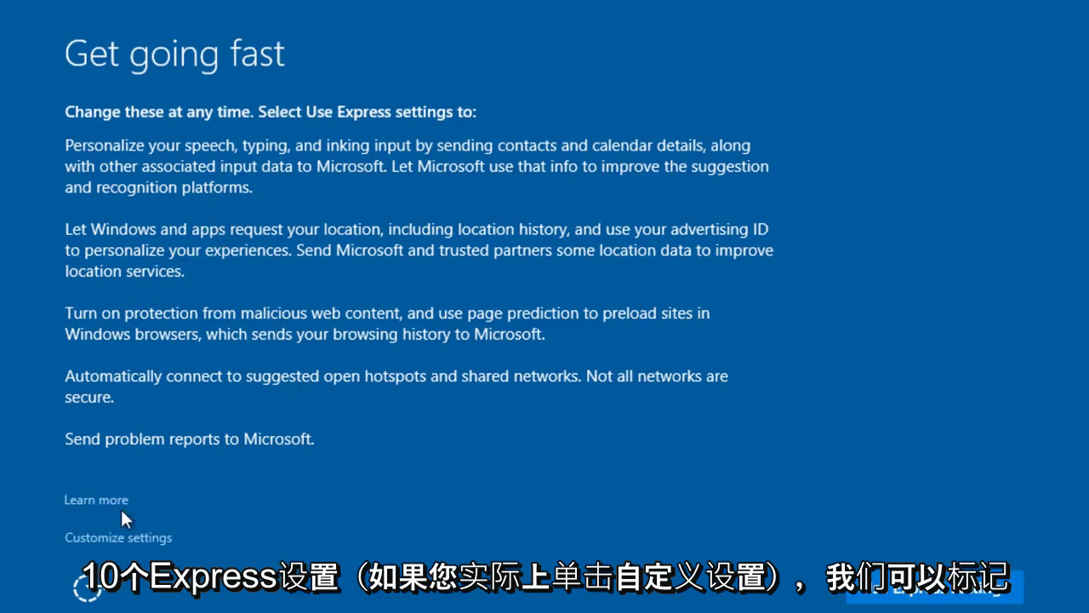
- Choose custom settings and turn off location, advertising ID, typing/inking data and speech personalization
{"action": "left_click", "coordinate": [101, 537]}
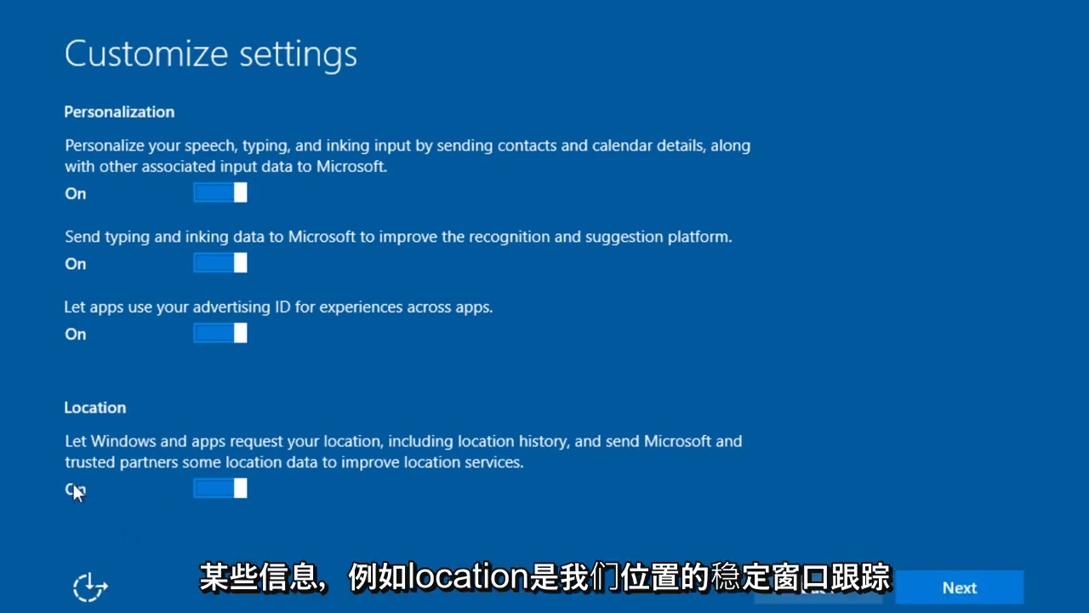
{"action": "left_click", "coordinate": [206, 486]}
{"action": "left_click", "coordinate": [202, 336]}
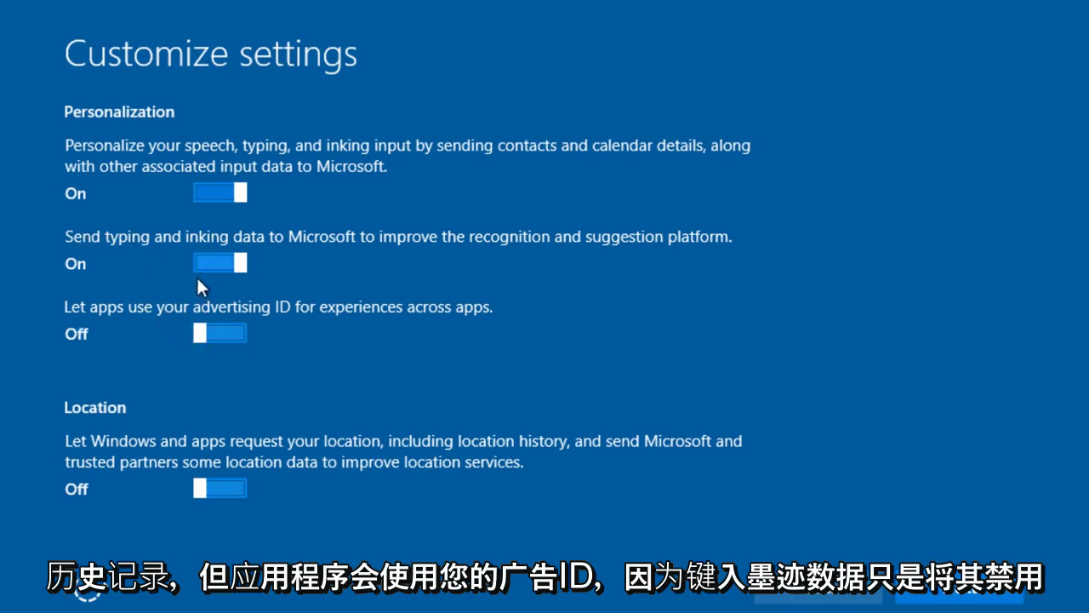
{"action": "left_click", "coordinate": [203, 265]}
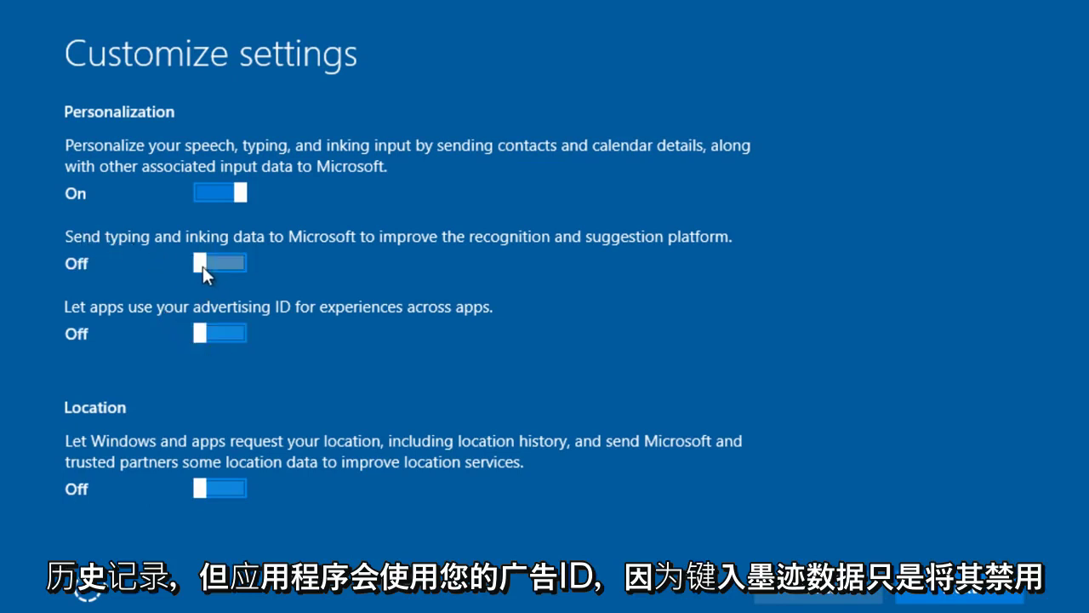
{"action": "left_click", "coordinate": [197, 188]}
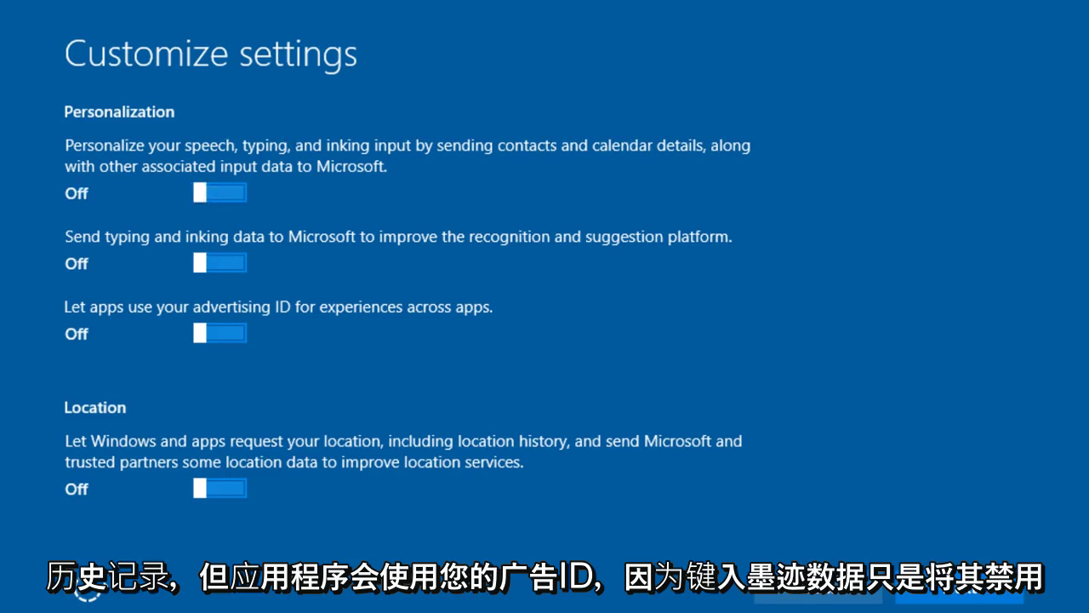
- On the browser and connectivity page, turn off page prediction and contacts' shared network connections
{"action": "left_click", "coordinate": [996, 594]}
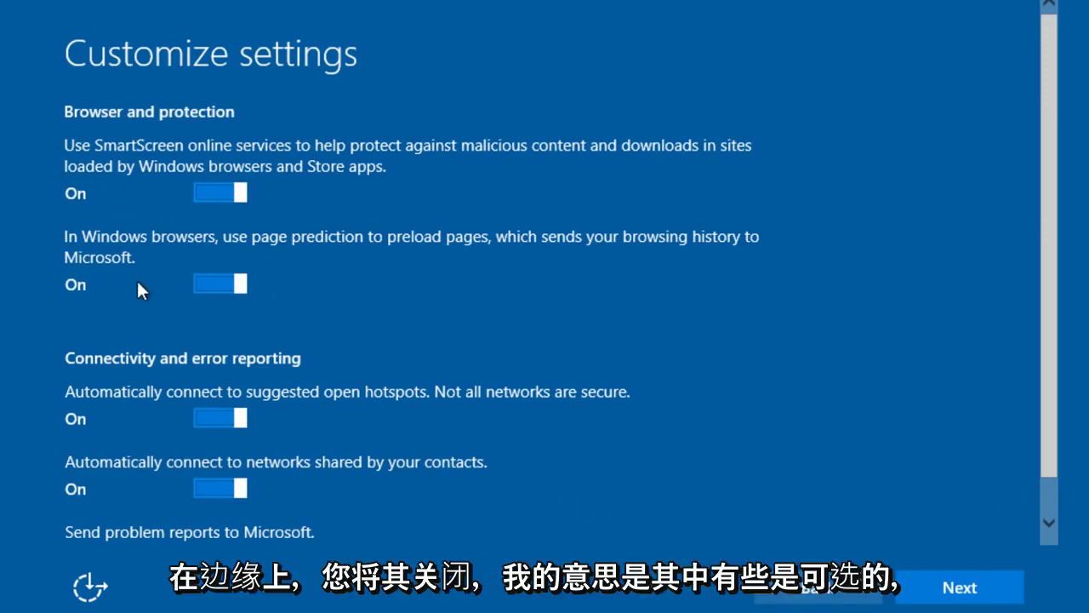
{"action": "left_click", "coordinate": [226, 280]}
{"action": "scroll", "coordinate": [209, 286], "scroll_direction": "down", "scroll_amount": 1}
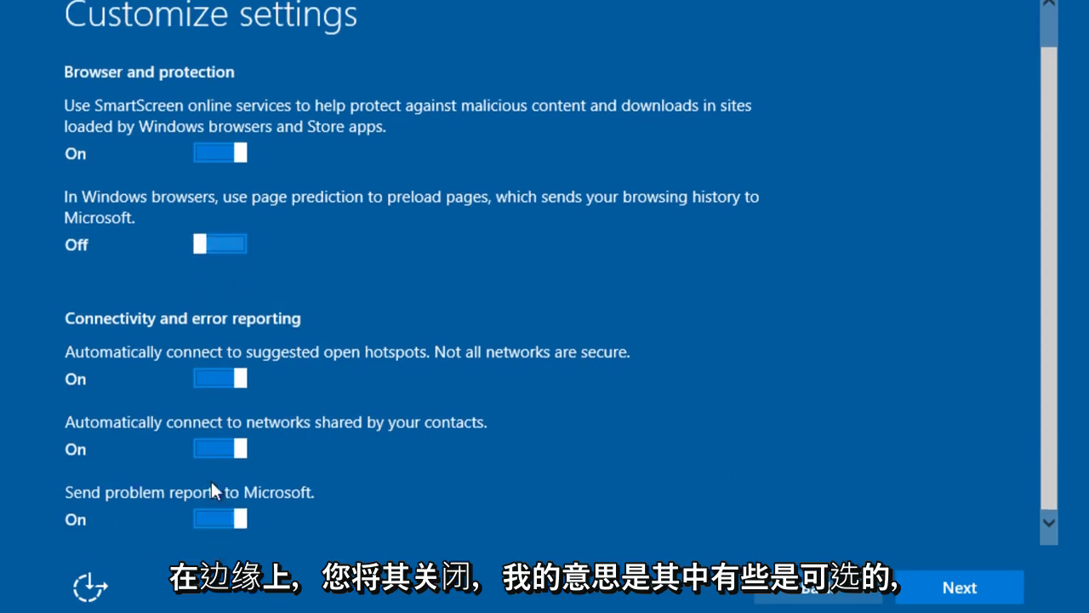
{"action": "left_click", "coordinate": [213, 447]}
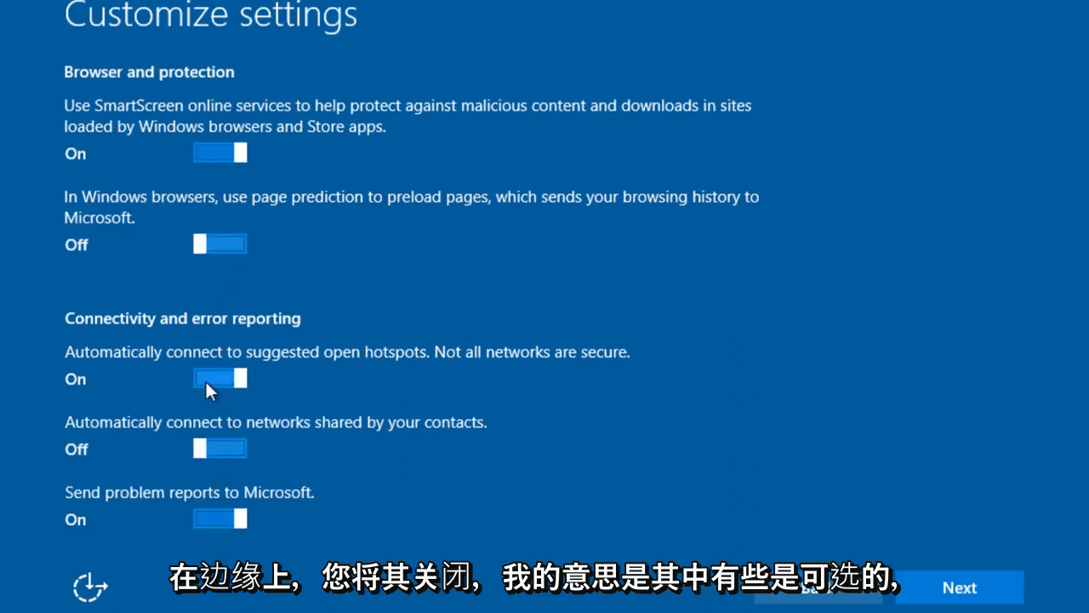
{"action": "scroll", "coordinate": [165, 320], "scroll_direction": "up", "scroll_amount": 1}
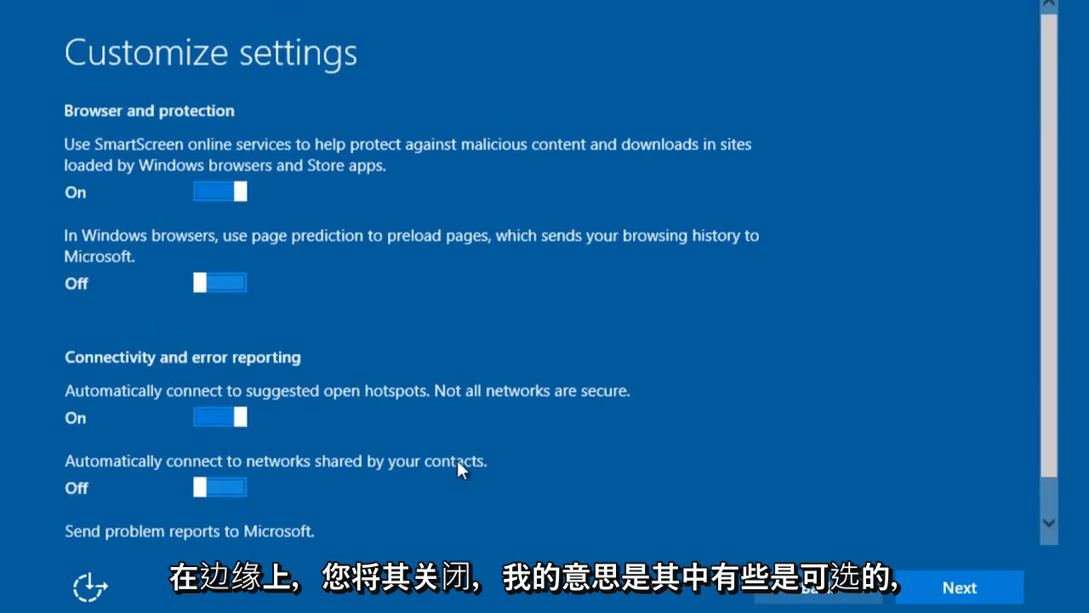
{"action": "scroll", "coordinate": [162, 361], "scroll_direction": "down", "scroll_amount": 1}
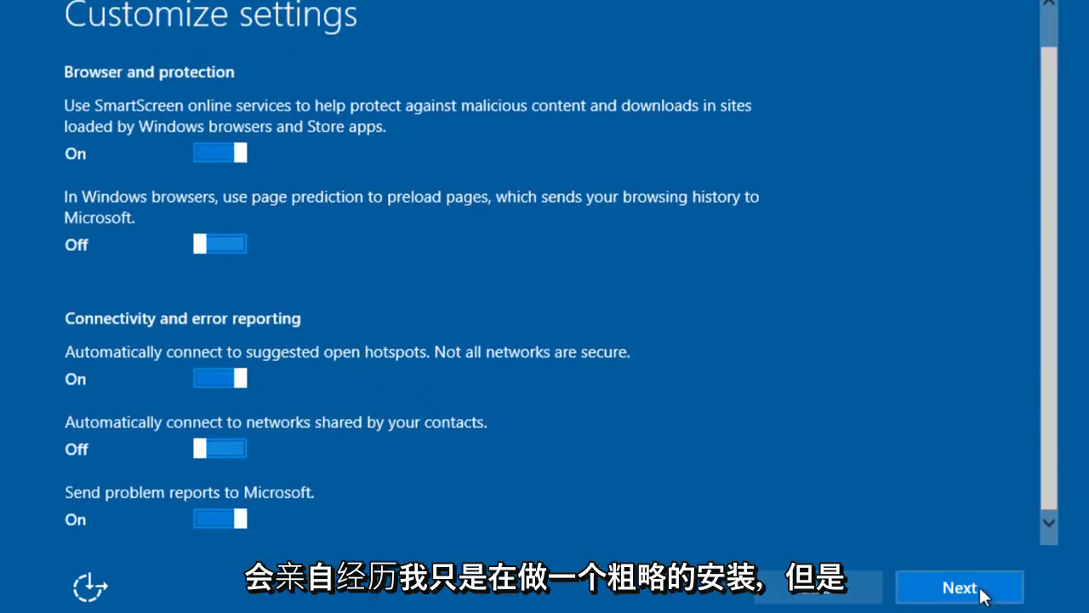
- Mark the PC as personally owned and skip Microsoft account sign-in
{"action": "left_click", "coordinate": [1009, 577]}
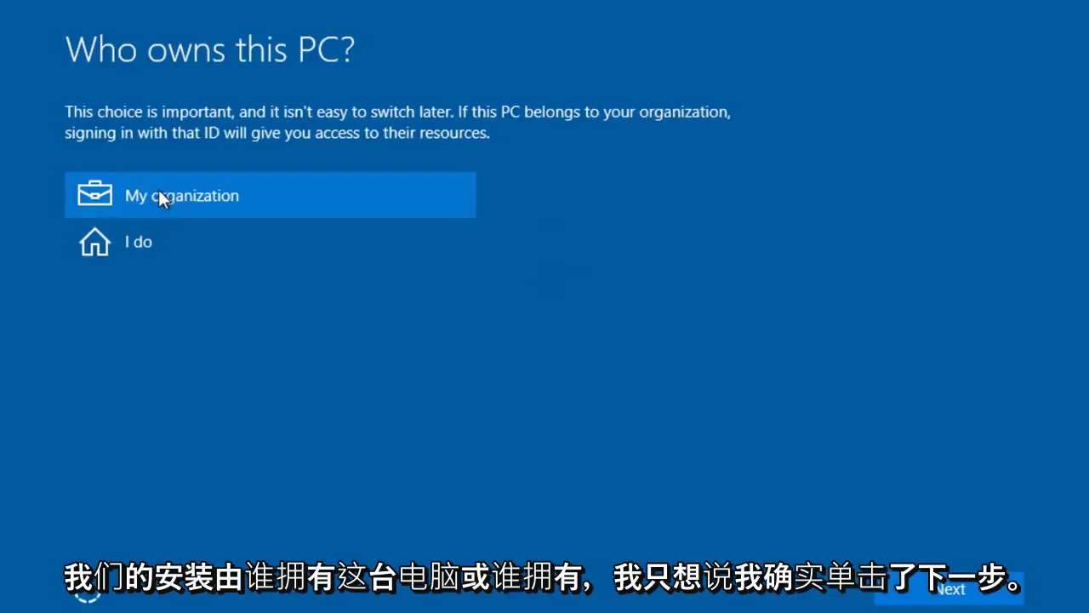
{"action": "left_click", "coordinate": [102, 245]}
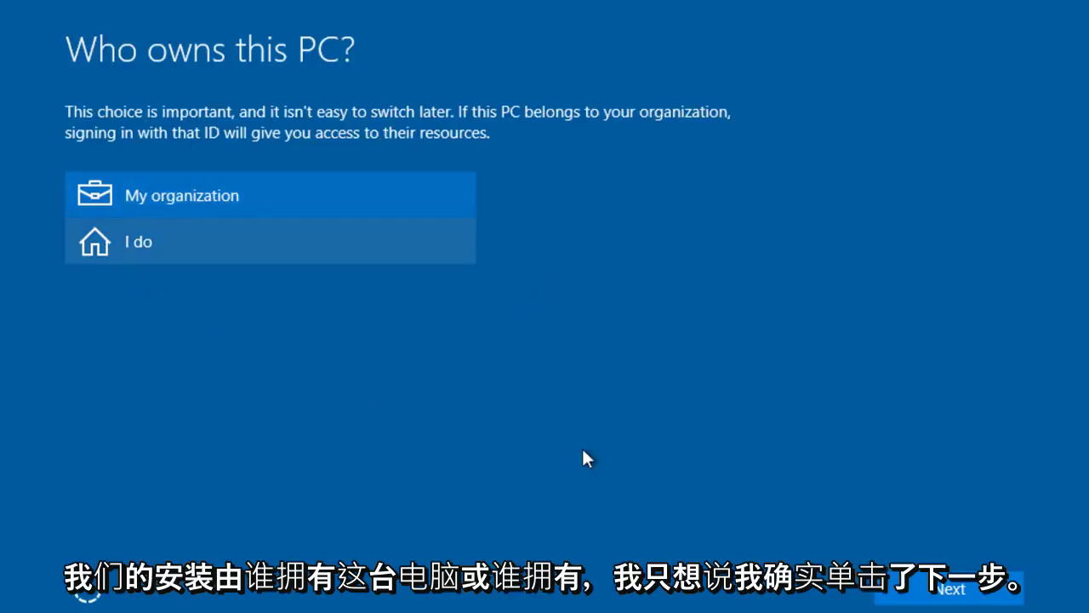
{"action": "left_click", "coordinate": [917, 603]}
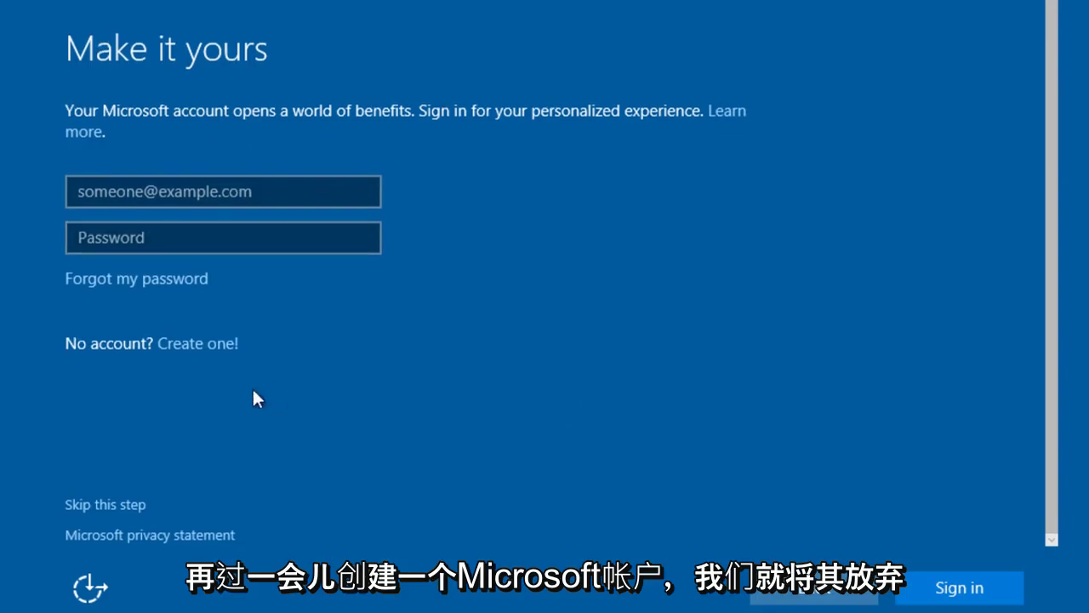
{"action": "left_click", "coordinate": [100, 505]}
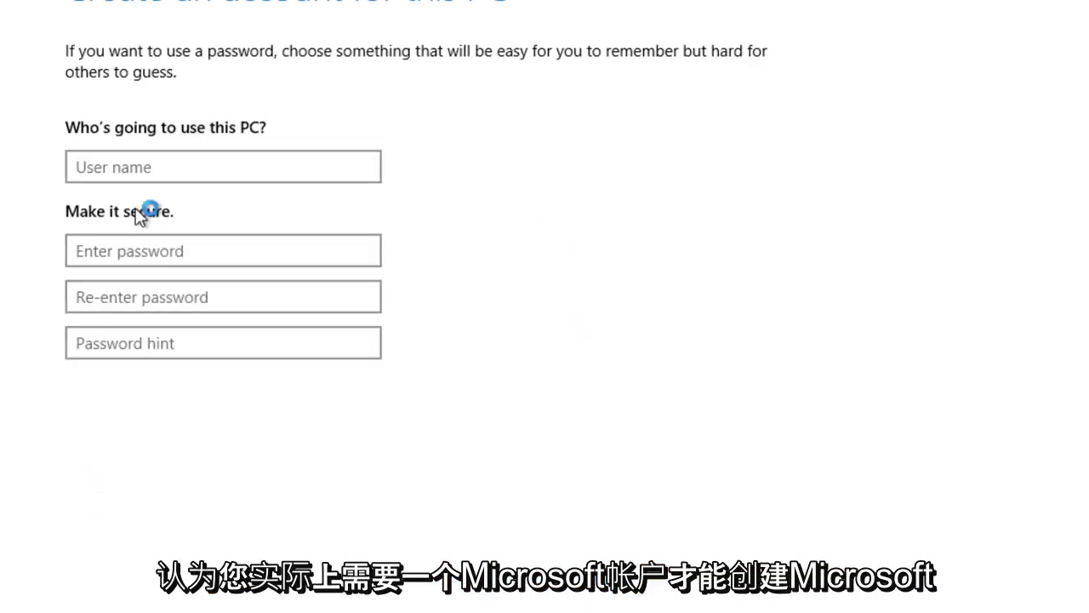
- Create a local account: enter a user name, the password twice and a password hint
{"action": "left_click", "coordinate": [134, 170]}
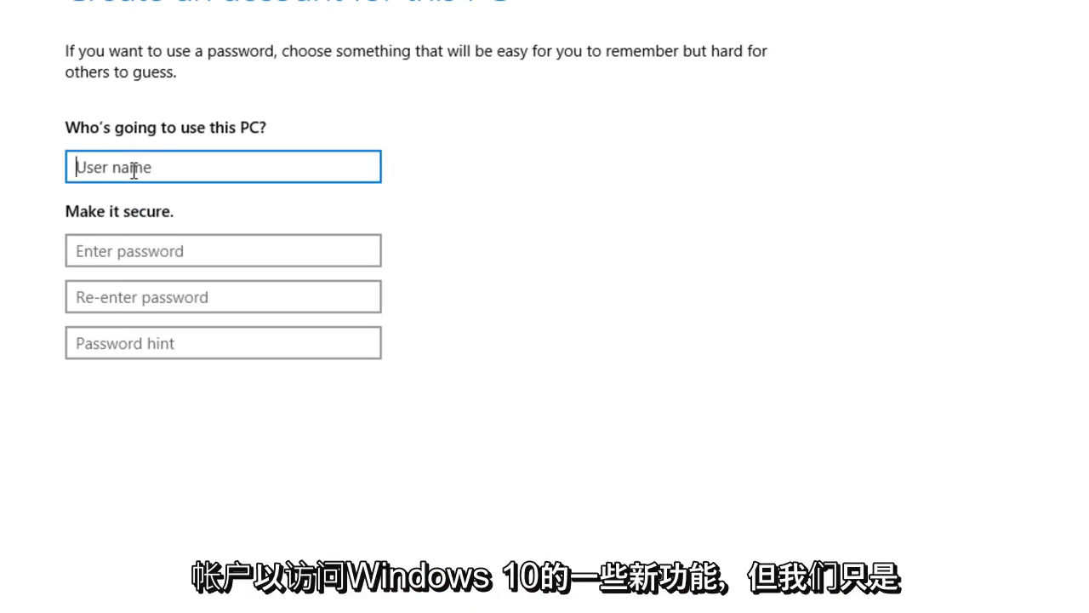
{"action": "type", "text": "rrrrr"}
{"action": "left_click", "coordinate": [125, 251]}
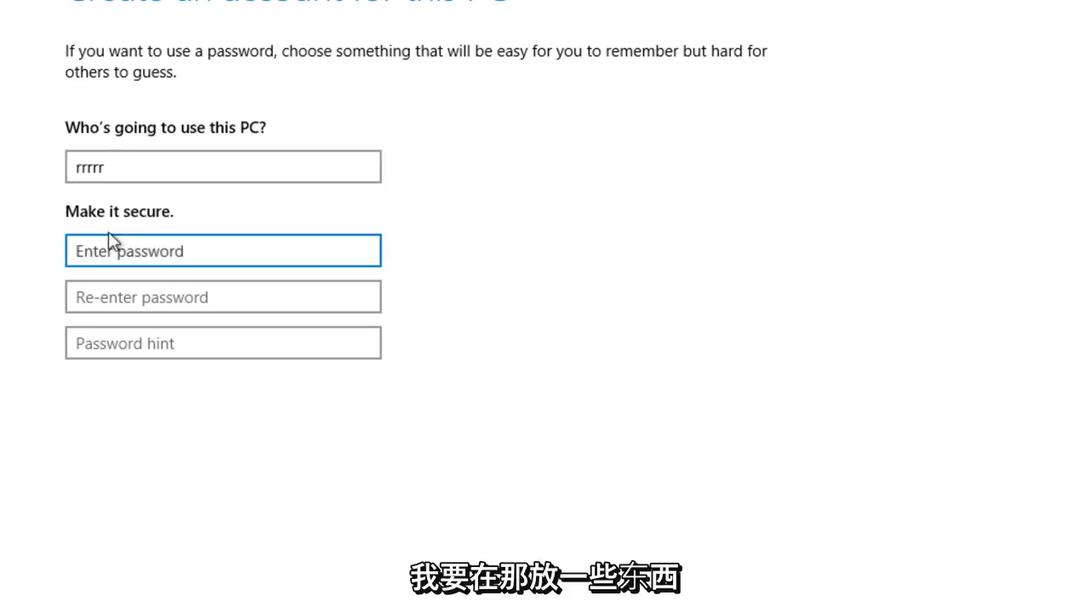
{"action": "type", "text": "1234"}
{"action": "left_click", "coordinate": [204, 298]}
{"action": "type", "text": "1234"}
{"action": "left_click", "coordinate": [178, 348]}
{"action": "type", "text": "123"}
{"action": "key", "text": "Return"}
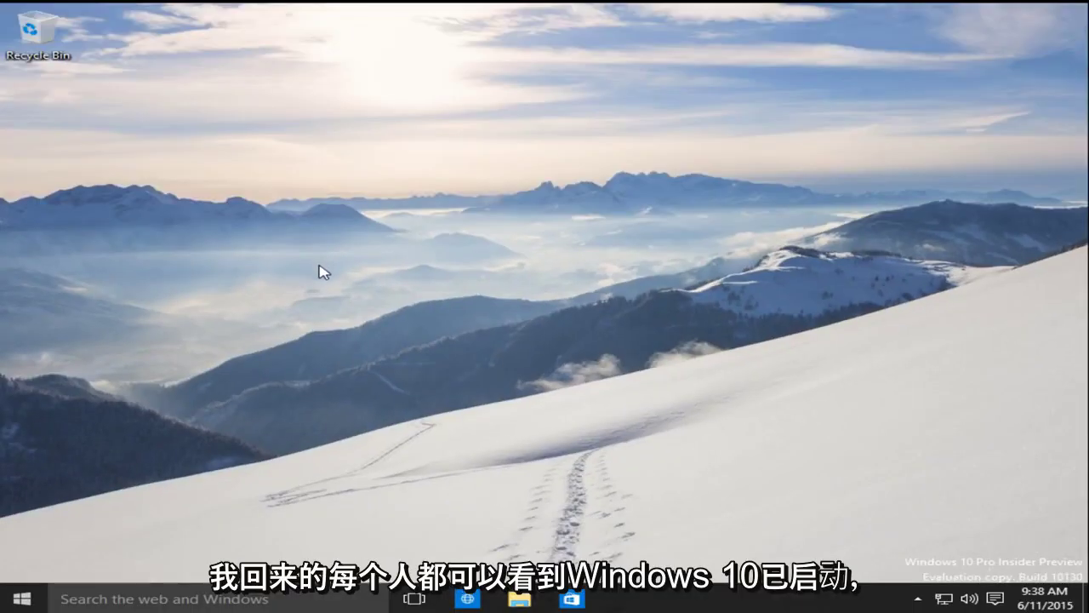
- Check the Start menu and hidden tray icons, then launch, move and close Project Spartan
{"action": "left_click", "coordinate": [22, 598]}
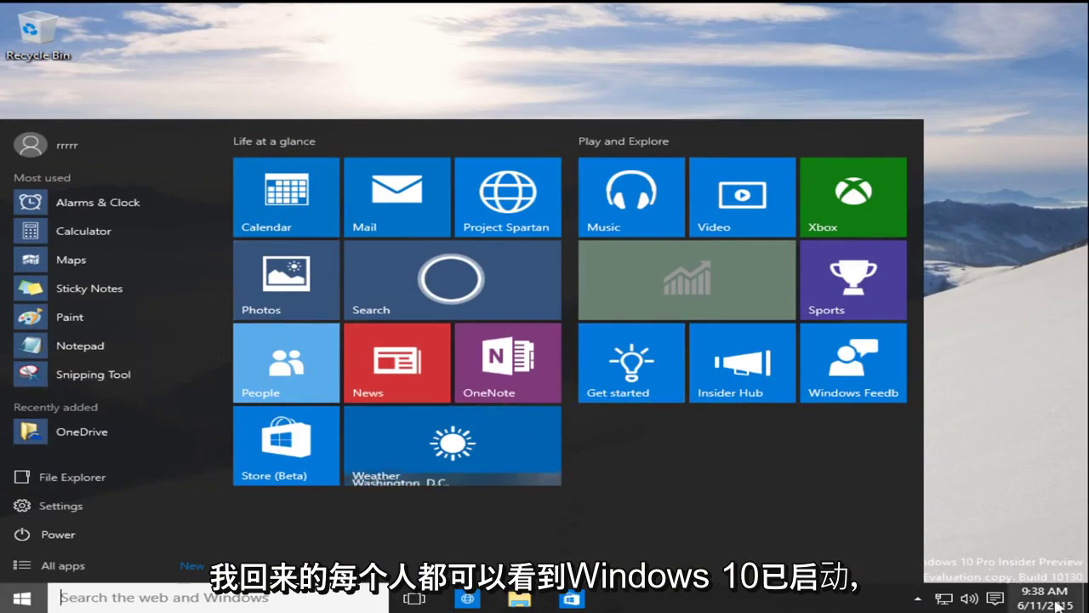
{"action": "left_click", "coordinate": [1006, 529]}
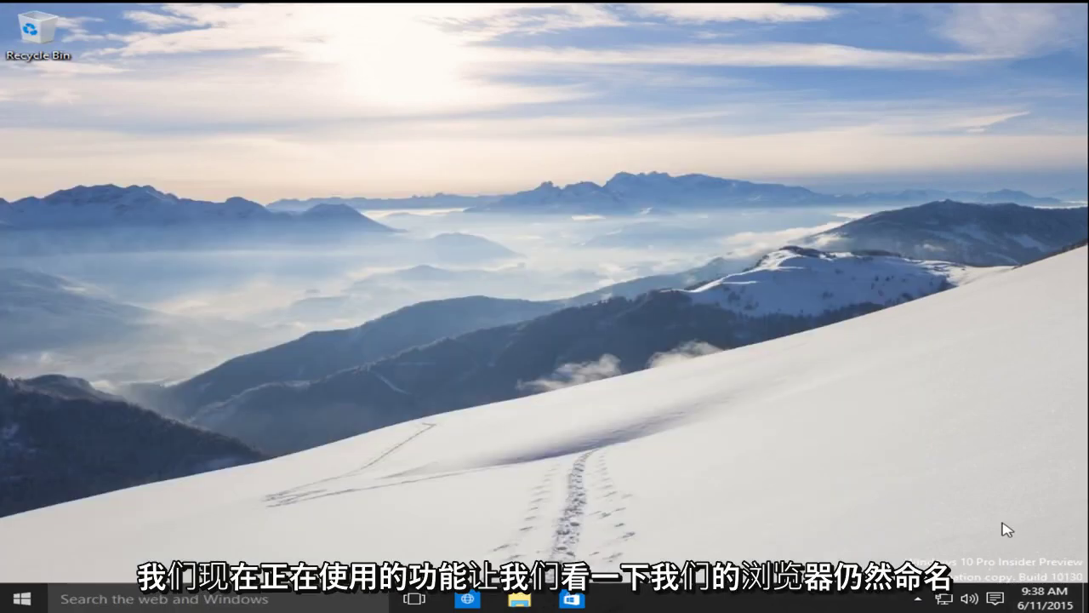
{"action": "left_click", "coordinate": [918, 599]}
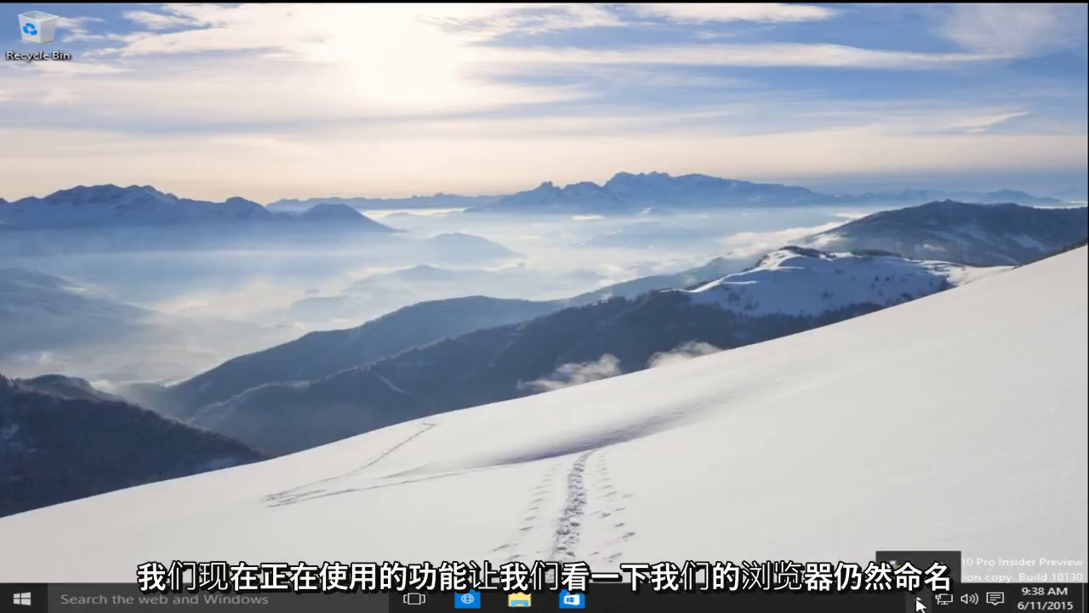
{"action": "left_click", "coordinate": [465, 600]}
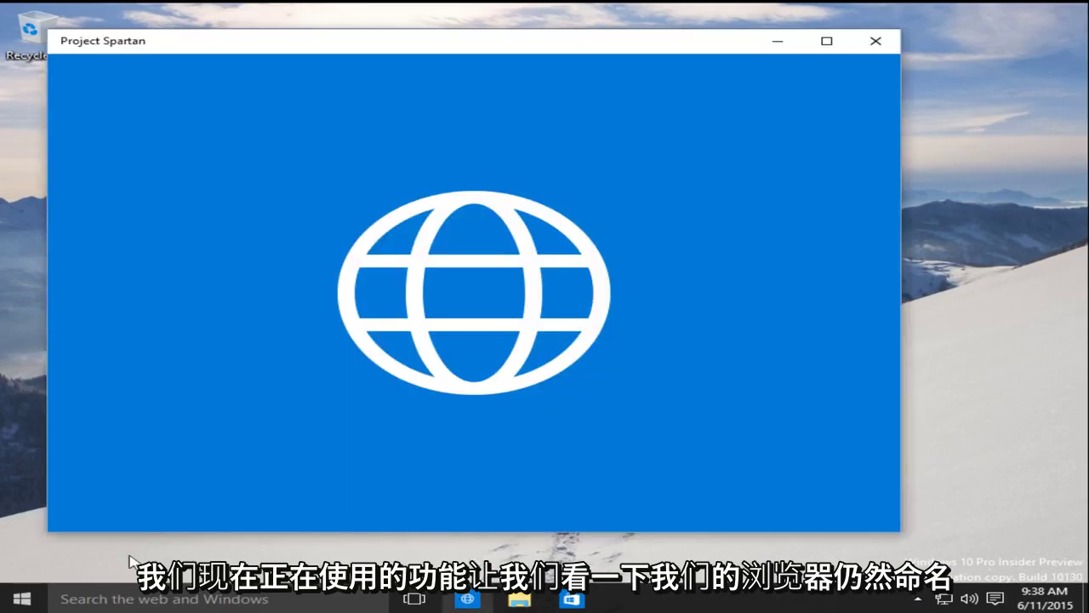
{"action": "left_click_drag", "start_coordinate": [370, 43], "coordinate": [383, 15]}
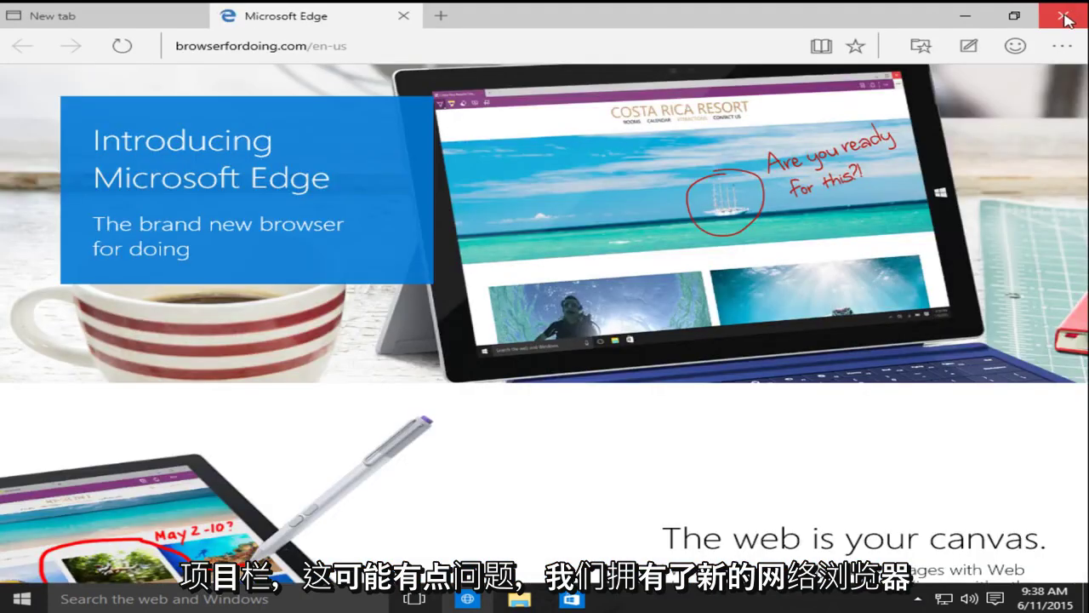
{"action": "left_click", "coordinate": [1068, 18]}
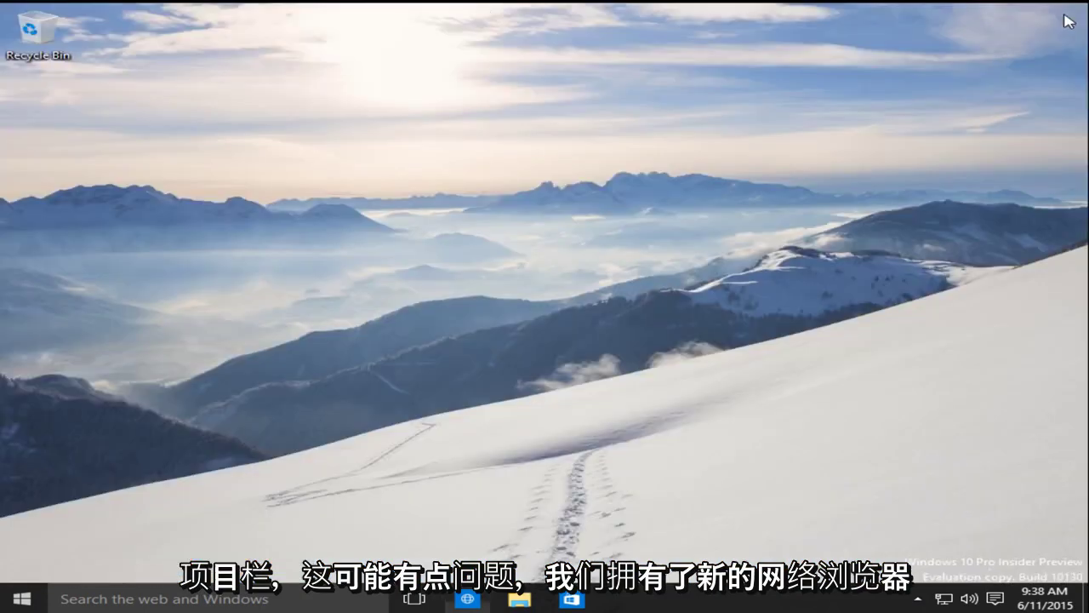
- Open and dismiss the power-user menu, then reopen the Start menu
{"action": "right_click", "coordinate": [32, 599]}
{"action": "left_click", "coordinate": [599, 371]}
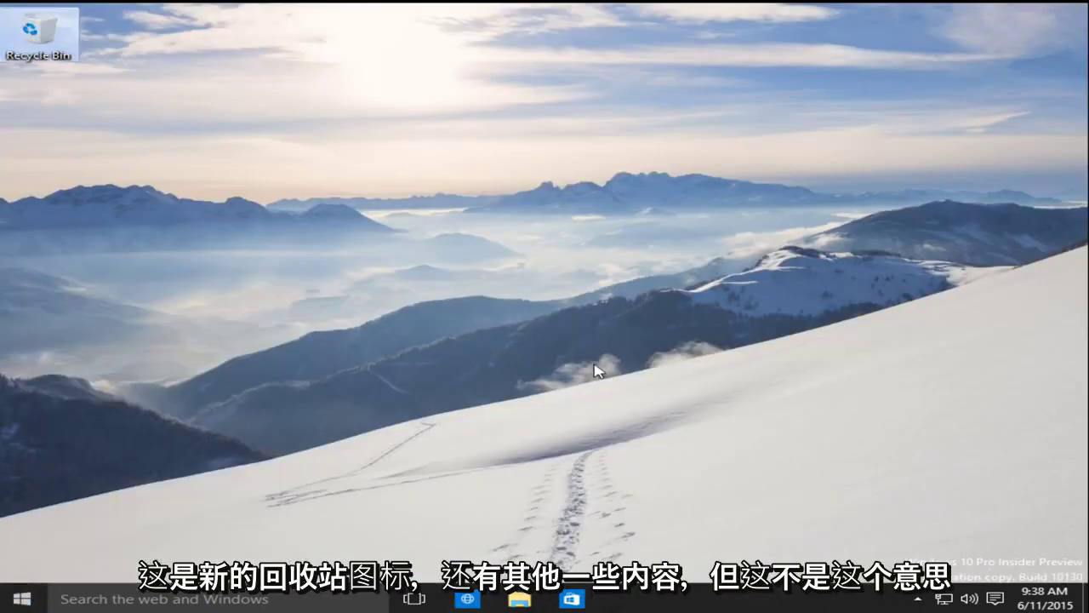
{"action": "left_click", "coordinate": [12, 606]}
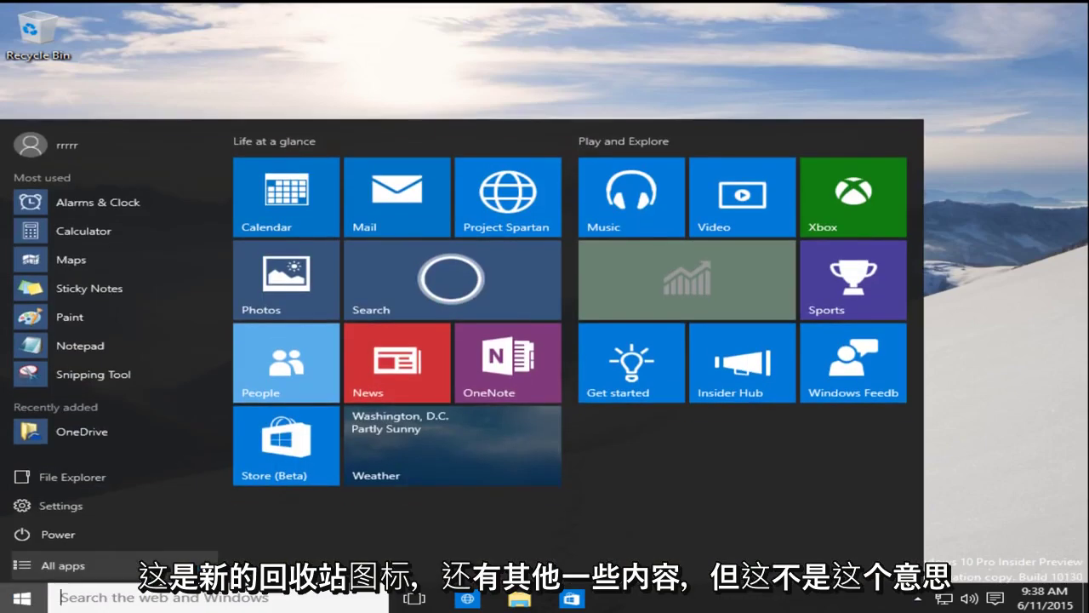
- Restart into PhoenixBIOS and move Hard Drive above CD-ROM Drive in the boot order
{"action": "right_click", "coordinate": [5, 592]}
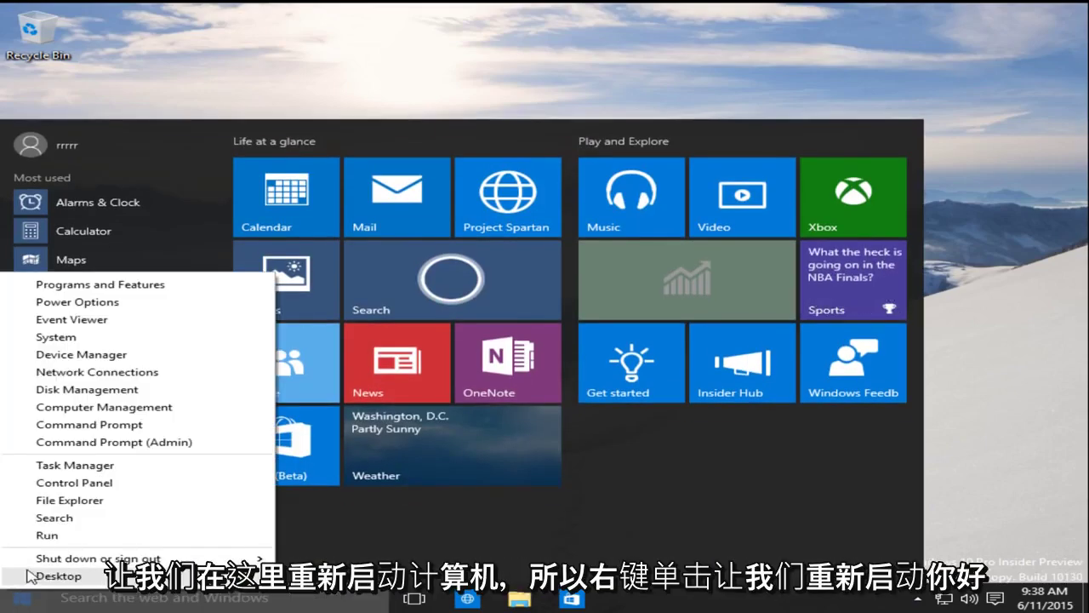
{"action": "mouse_move", "coordinate": [102, 558]}
{"action": "key", "text": "Escape"}
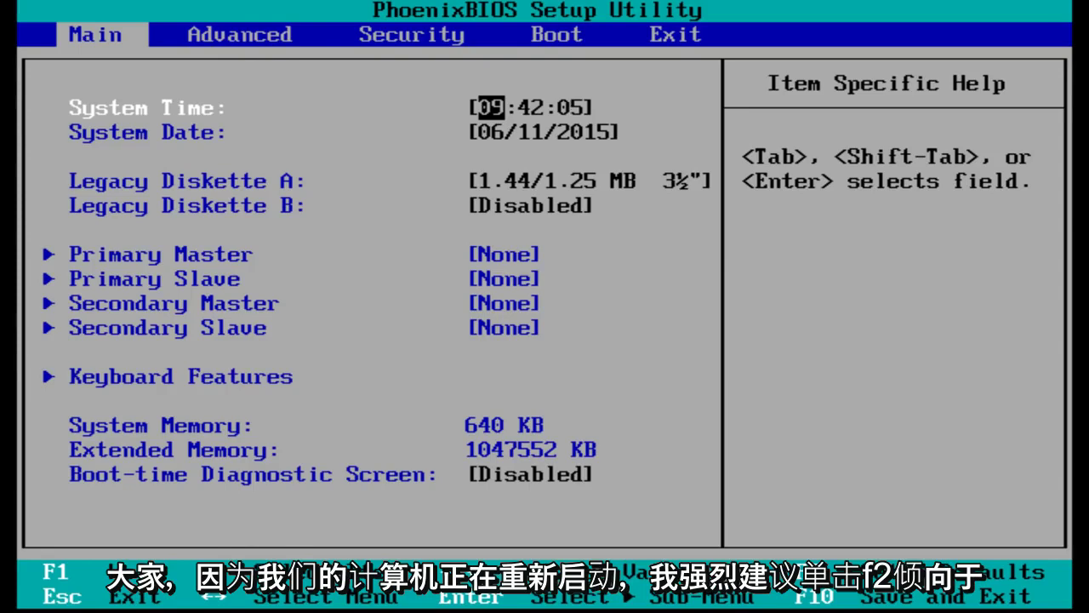
{"action": "key", "text": "Right"}
{"action": "key", "text": "Right"}
{"action": "key", "text": "Right"}
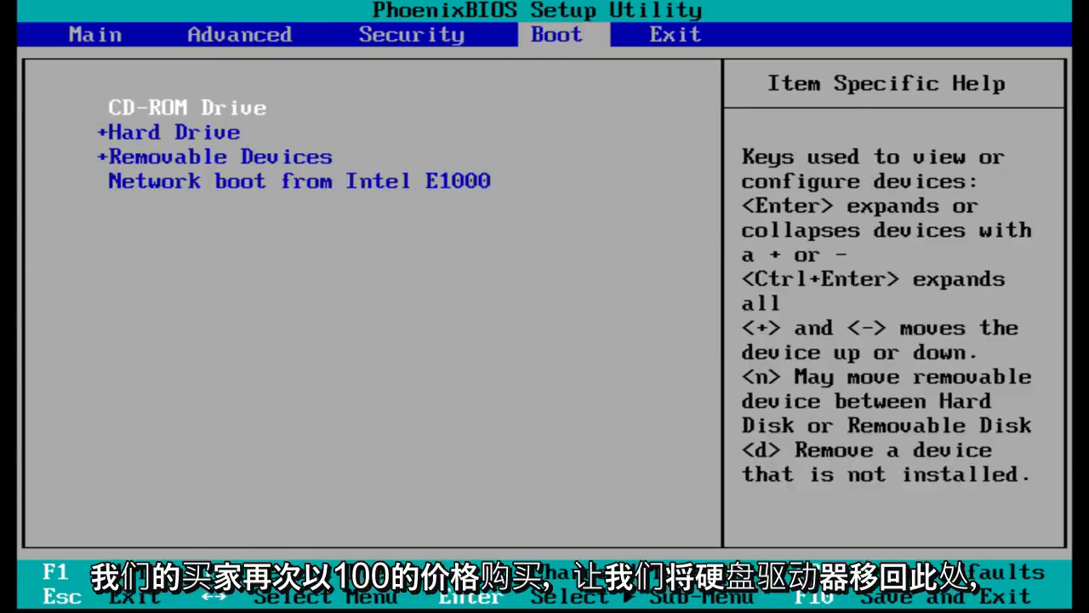
{"action": "key", "text": "Down"}
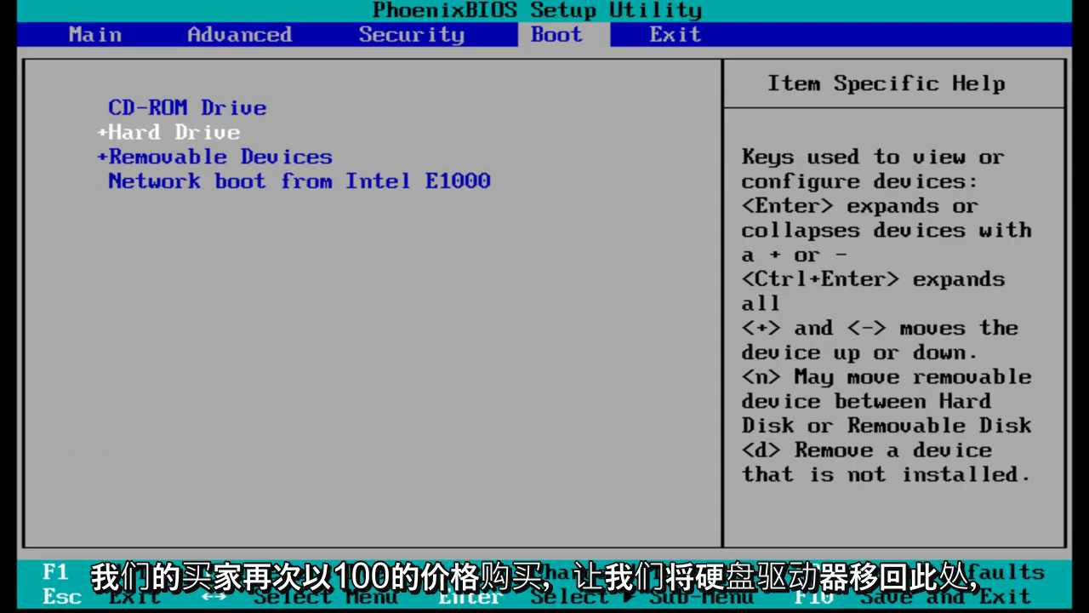
{"action": "key", "text": "plus"}
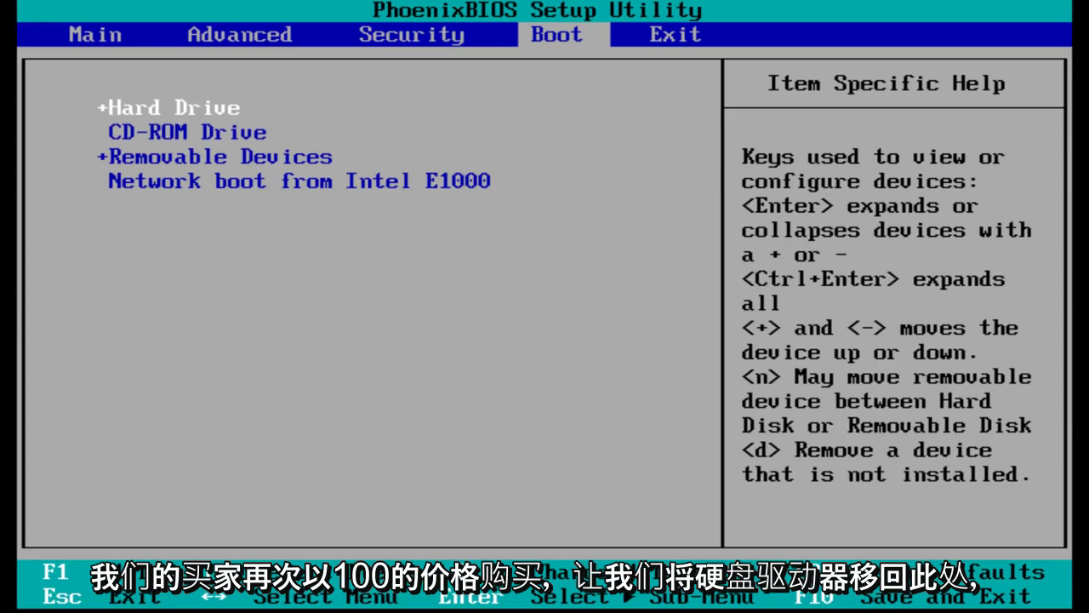
{"action": "key", "text": "Down"}
{"action": "key", "text": "Up"}
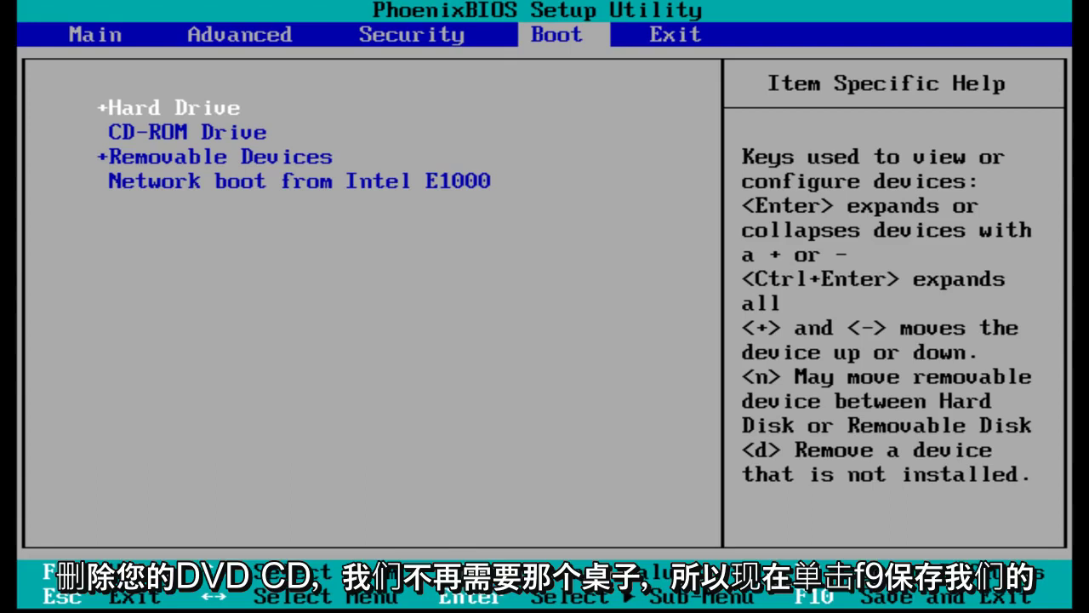
- Load the default BIOS configuration and request save and exit with F10
{"action": "key", "text": "F9"}
{"action": "key", "text": "Return"}
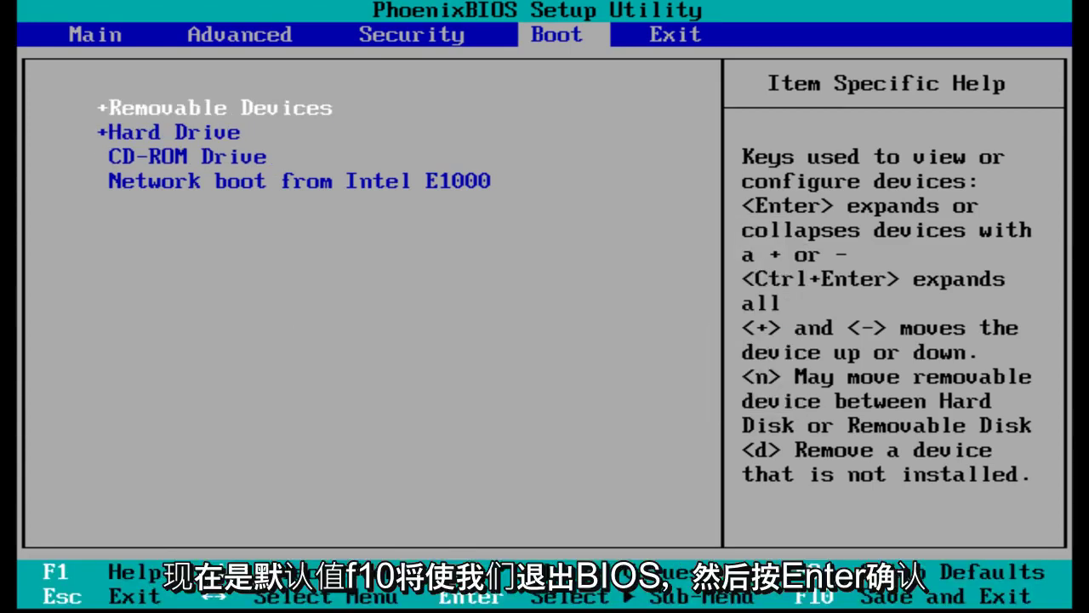
{"action": "key", "text": "F10"}
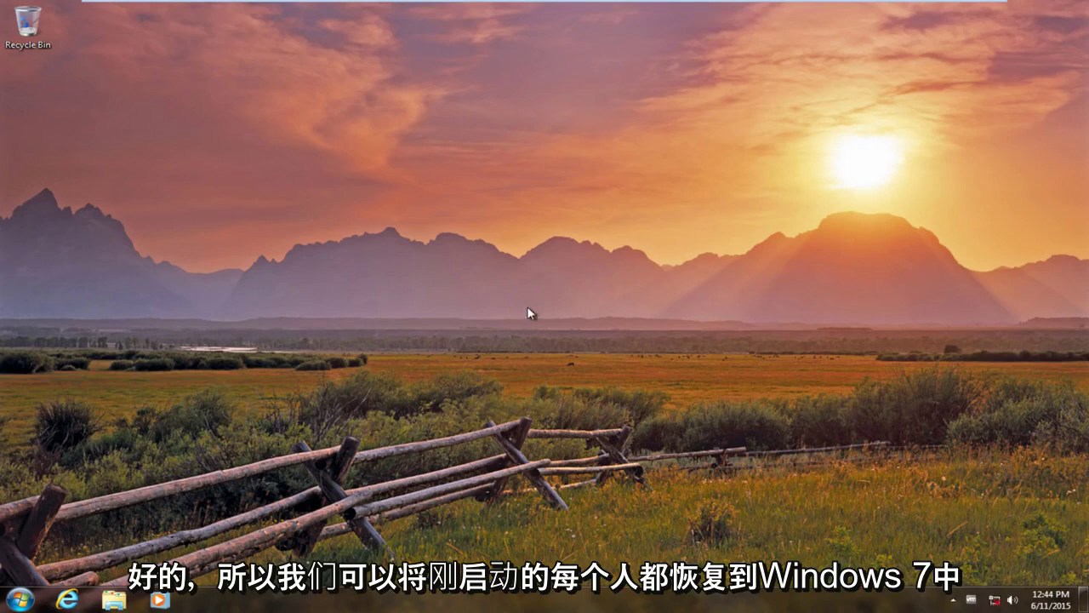
{"action": "left_click", "coordinate": [19, 599]}
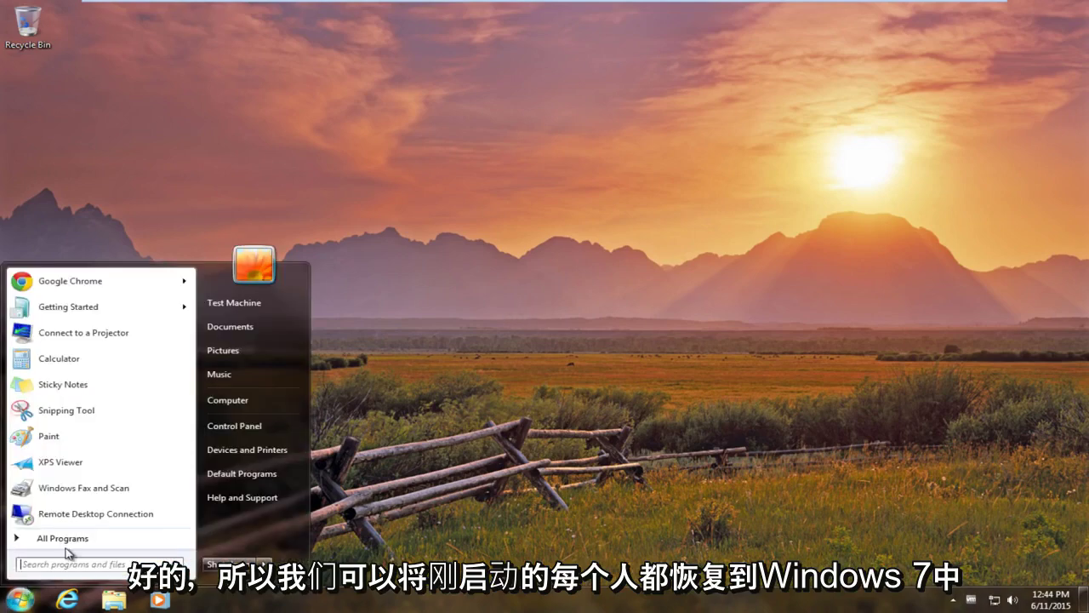
{"action": "left_click", "coordinate": [269, 402]}
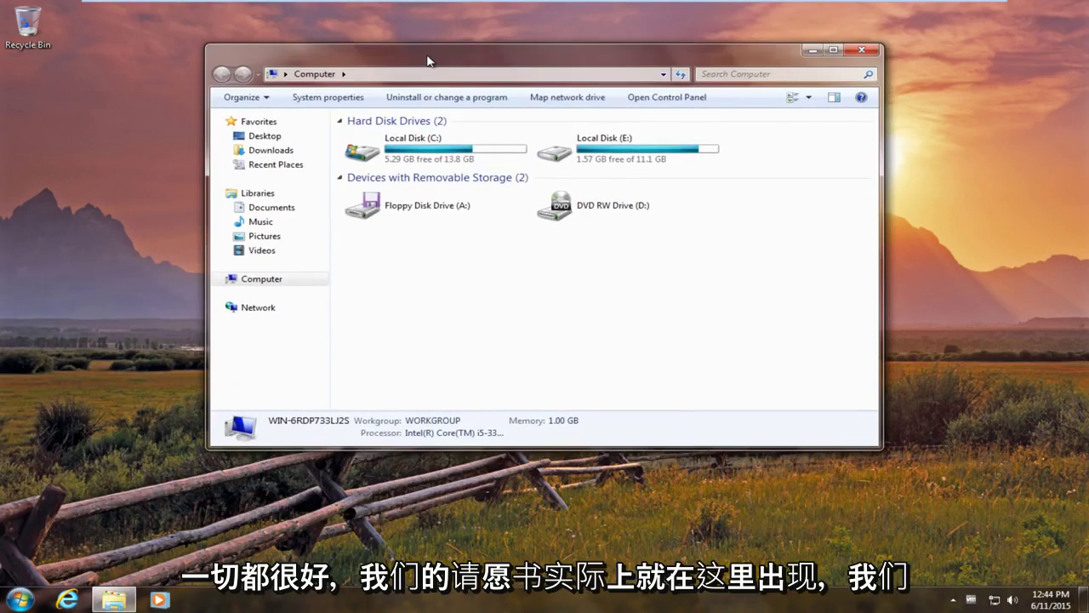
{"action": "left_click_drag", "start_coordinate": [428, 60], "coordinate": [429, 69]}
{"action": "left_click", "coordinate": [631, 162]}
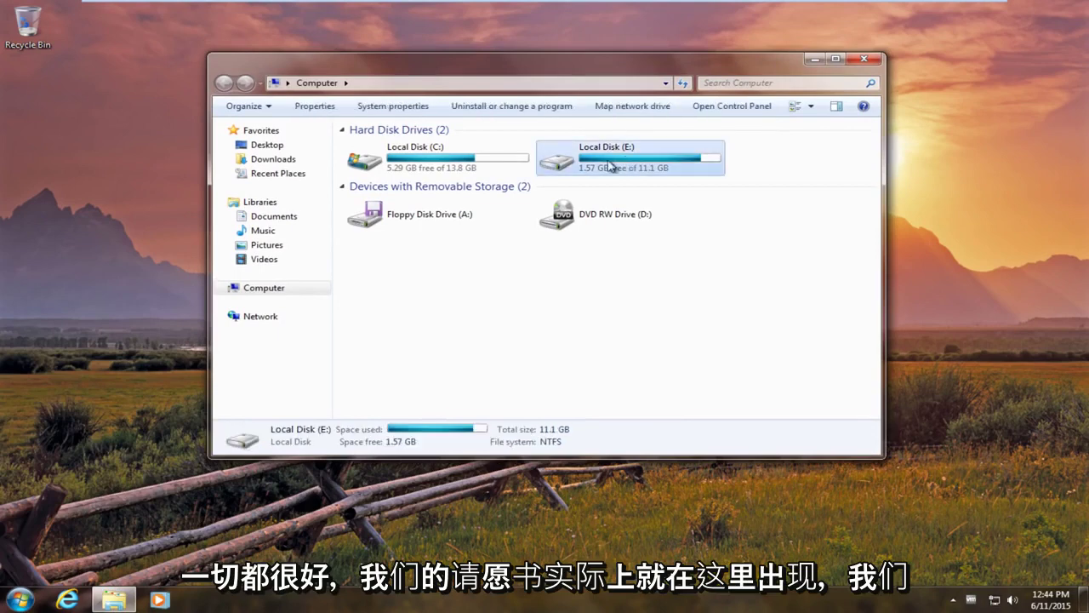
{"action": "left_click", "coordinate": [423, 166]}
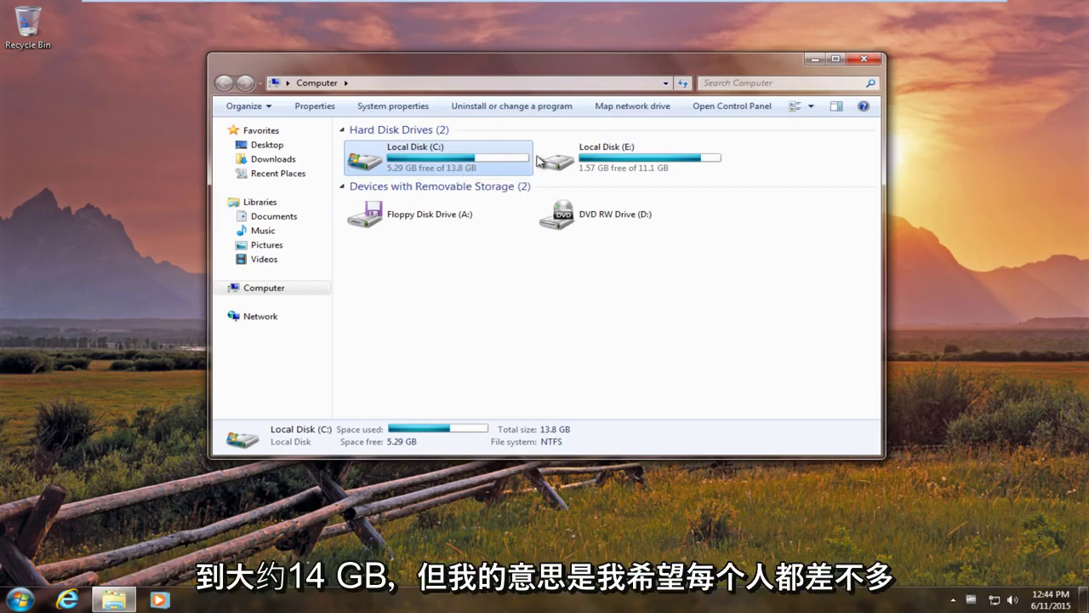
{"action": "left_click_drag", "start_coordinate": [766, 61], "coordinate": [766, 34]}
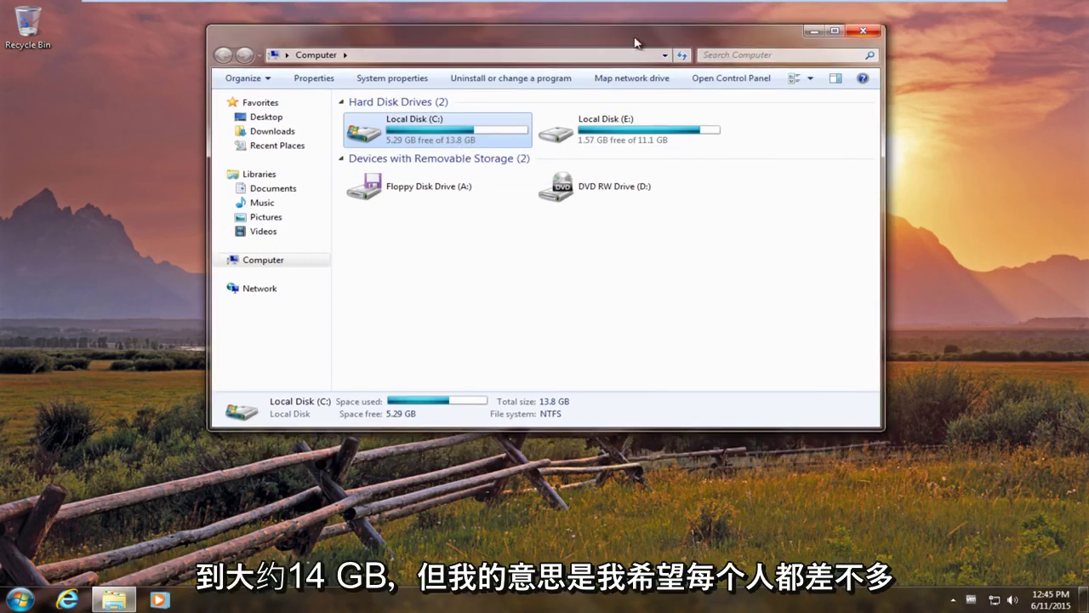
{"action": "left_click", "coordinate": [414, 78]}
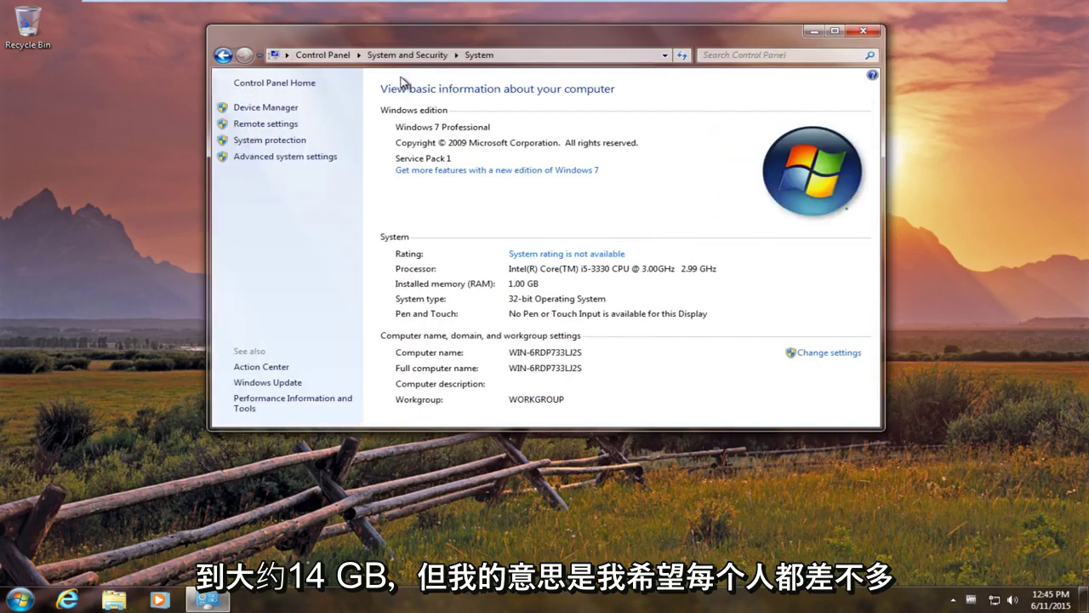
{"action": "left_click", "coordinate": [865, 30]}
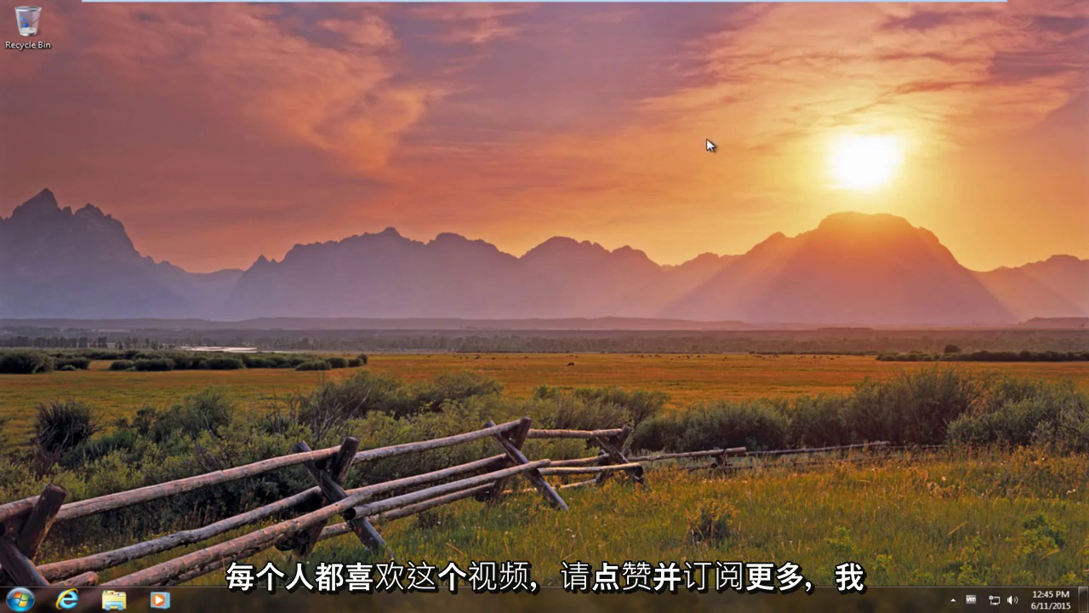